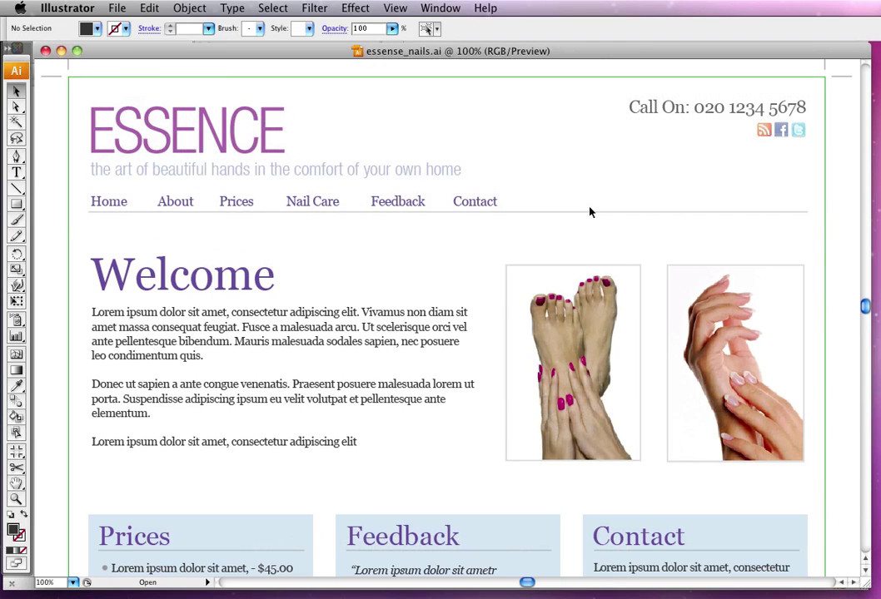
Look over the Essence page design in essense_nails.ai, switch to Firefox and view the Joomla site's current home page
{"action": "scroll", "coordinate": [472, 258], "scroll_direction": "down", "scroll_amount": 5}
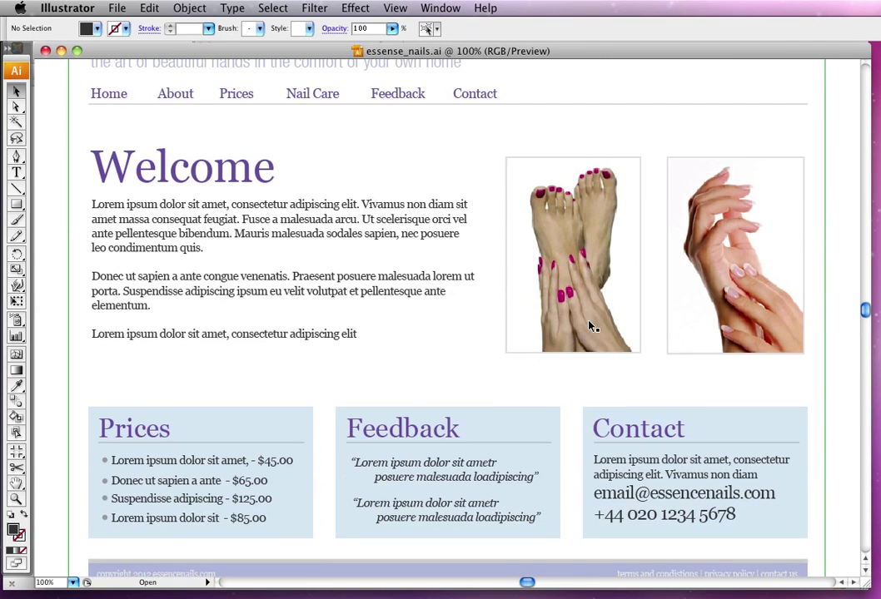
{"action": "scroll", "coordinate": [588, 326], "scroll_direction": "up", "scroll_amount": 7}
{"action": "scroll", "coordinate": [589, 326], "scroll_direction": "down", "scroll_amount": 2}
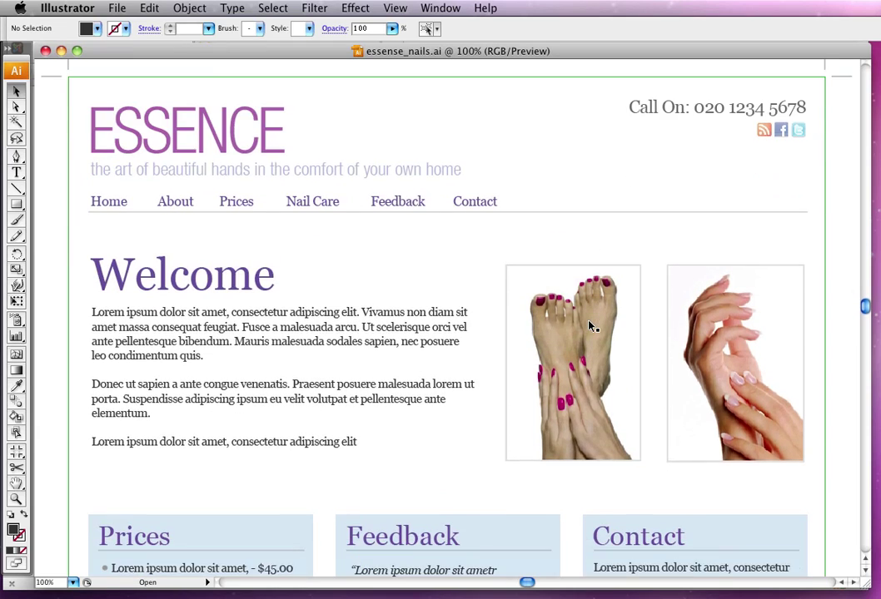
{"action": "key", "text": "super+Tab"}
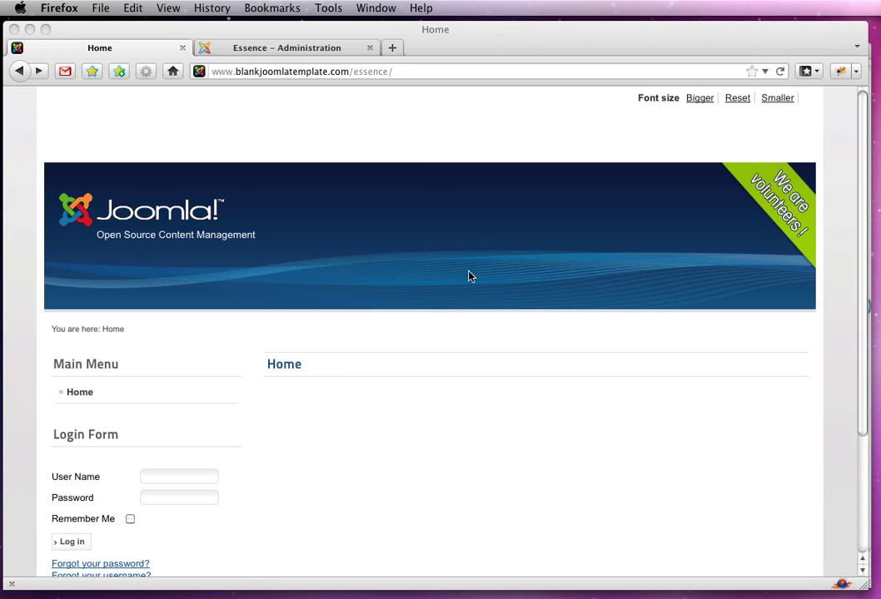
{"action": "scroll", "coordinate": [359, 382], "scroll_direction": "down", "scroll_amount": 1}
{"action": "scroll", "coordinate": [360, 383], "scroll_direction": "up", "scroll_amount": 1}
Upload and install the Blank_Joomla_Template_v1.71.zip package from the Desktop through the site administration's Extension Manager
{"action": "left_click", "coordinate": [277, 52]}
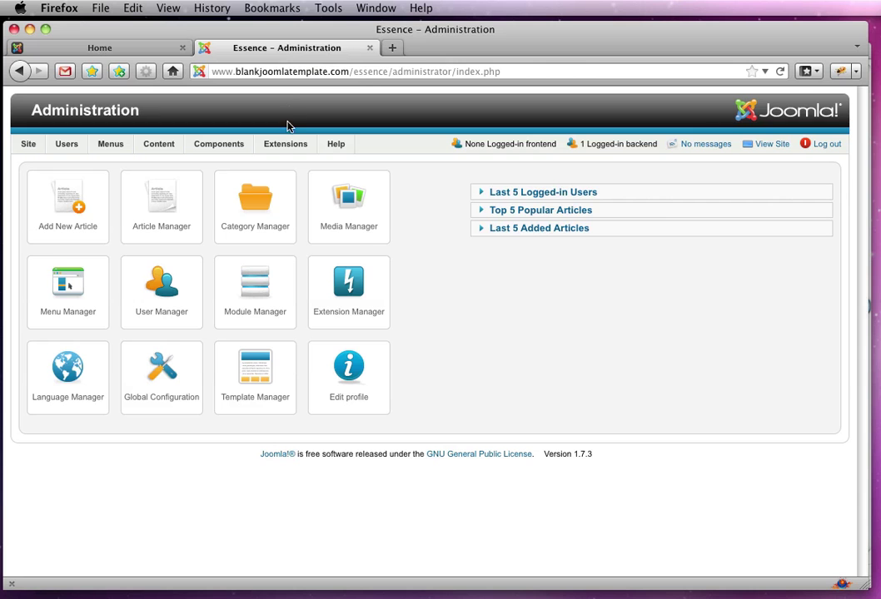
{"action": "mouse_move", "coordinate": [285, 144]}
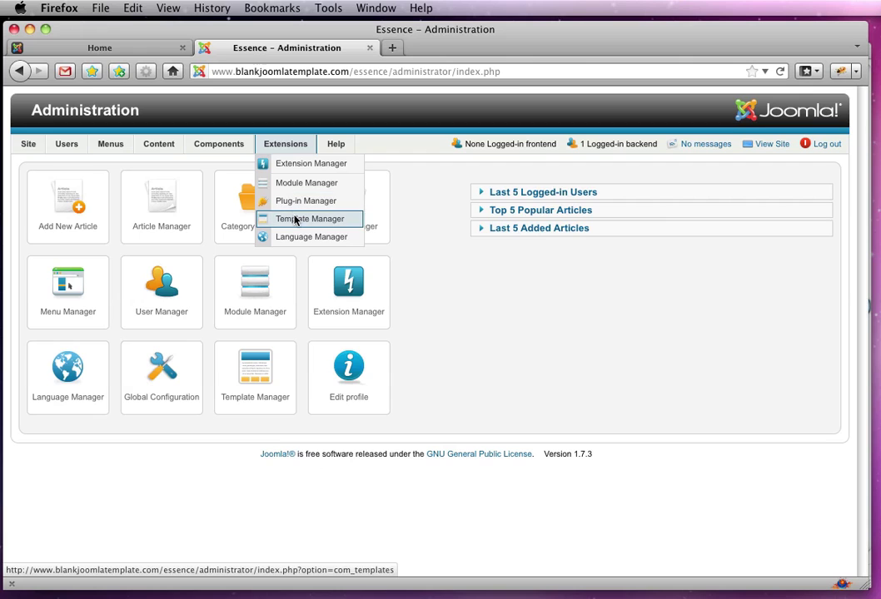
{"action": "left_click", "coordinate": [310, 167]}
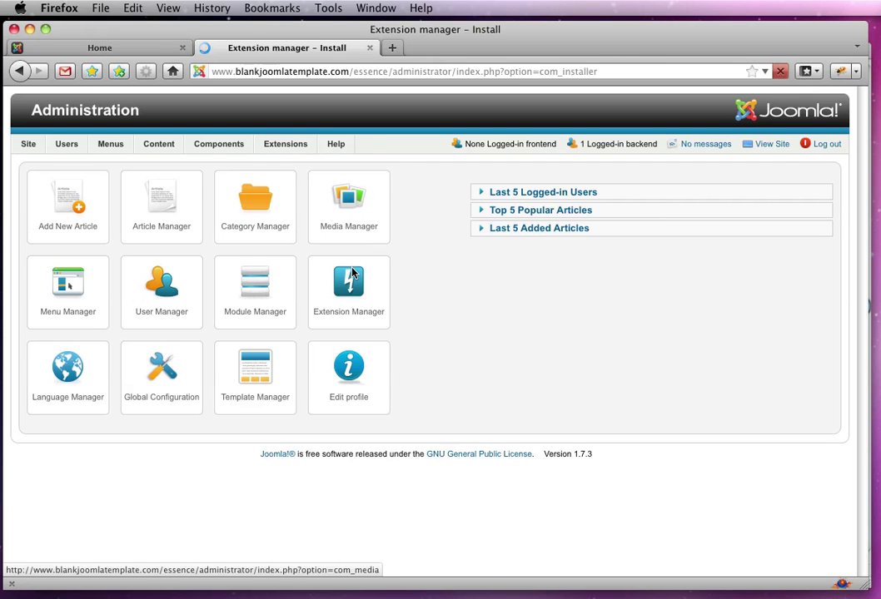
{"action": "left_click", "coordinate": [414, 296]}
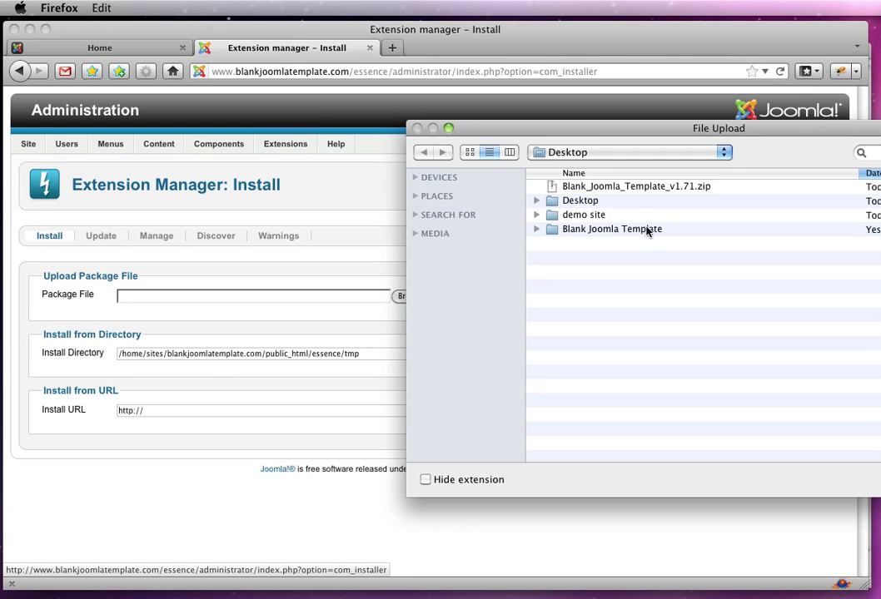
{"action": "left_click", "coordinate": [636, 187]}
{"action": "left_click_drag", "start_coordinate": [789, 132], "coordinate": [481, 115]}
{"action": "left_click", "coordinate": [674, 464]}
{"action": "left_click", "coordinate": [466, 295]}
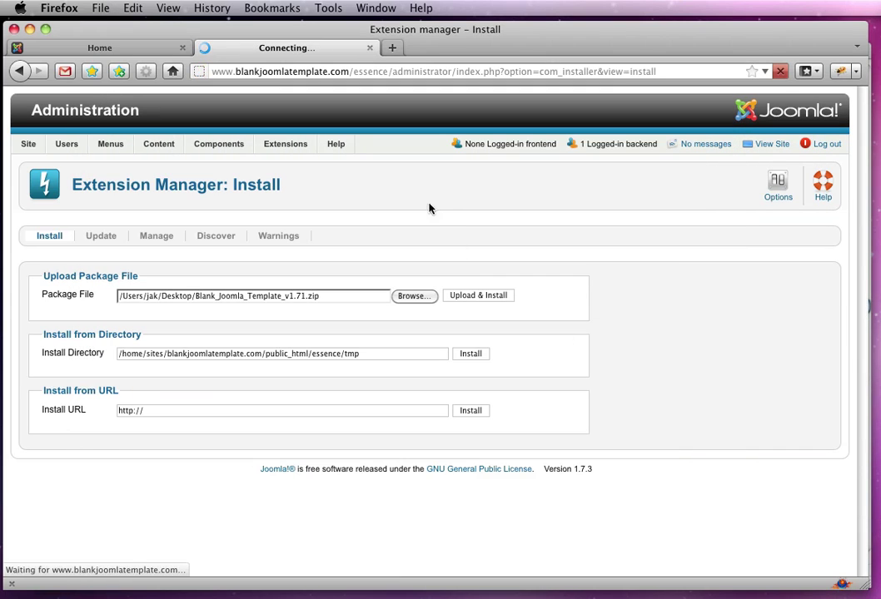
Make the Blank Joomla Template the default site template in the Template Manager
{"action": "mouse_move", "coordinate": [287, 144]}
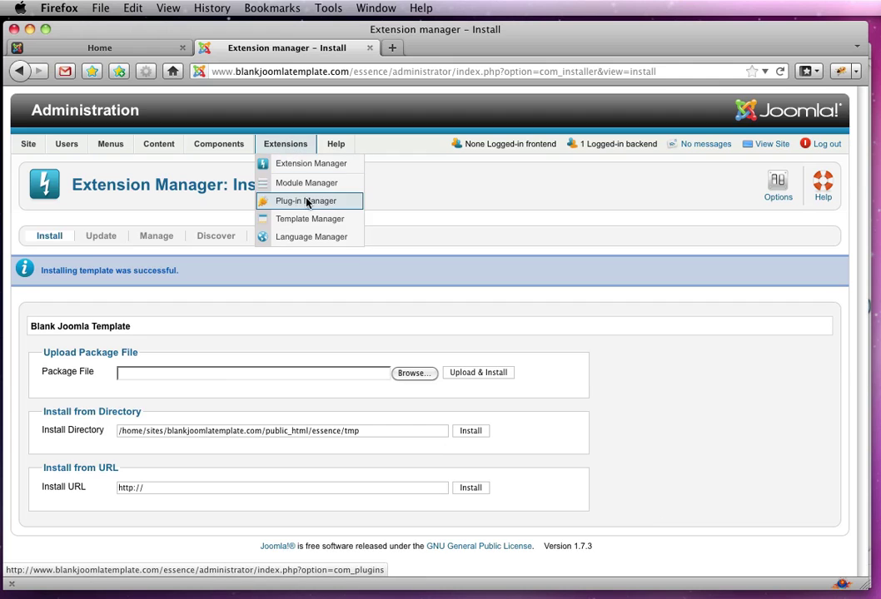
{"action": "left_click", "coordinate": [316, 221]}
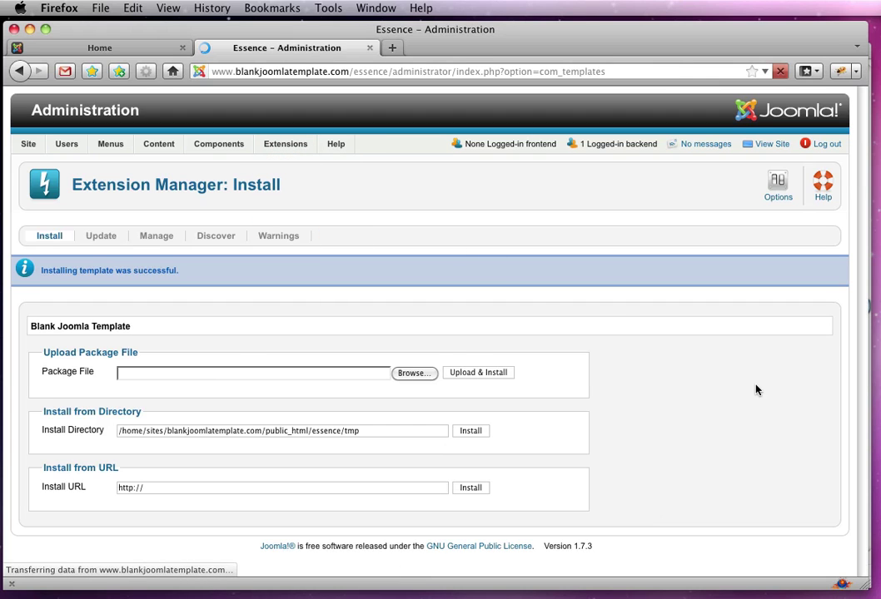
{"action": "left_click", "coordinate": [749, 409]}
Open the Main Menu module from the Module Manager for editing and bring up its position selection list
{"action": "mouse_move", "coordinate": [281, 146]}
{"action": "left_click", "coordinate": [284, 184]}
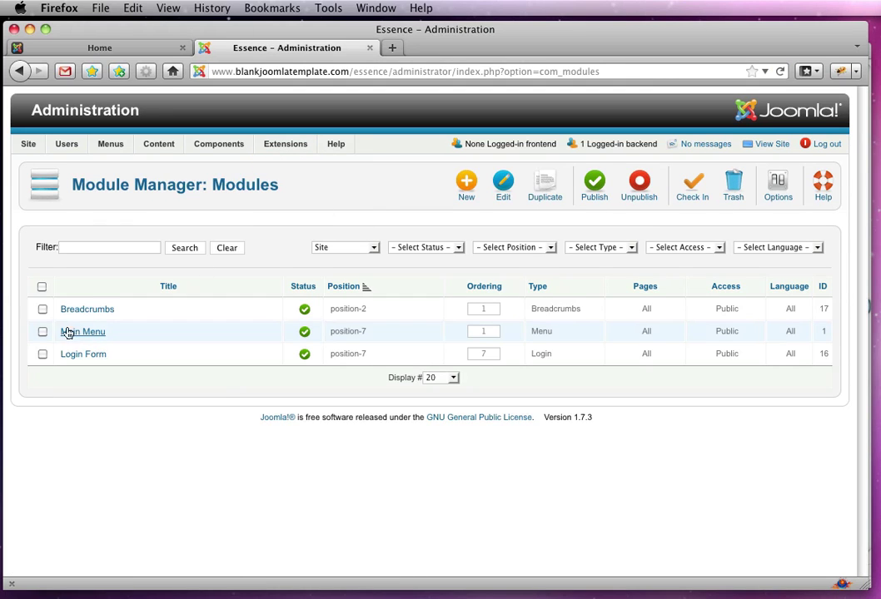
{"action": "left_click", "coordinate": [85, 332]}
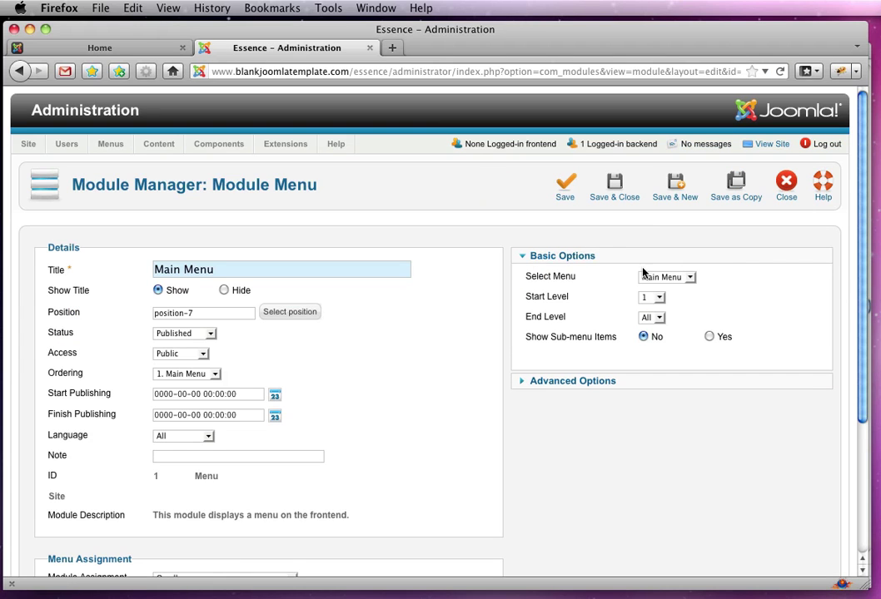
{"action": "left_click_drag", "start_coordinate": [243, 312], "coordinate": [128, 313]}
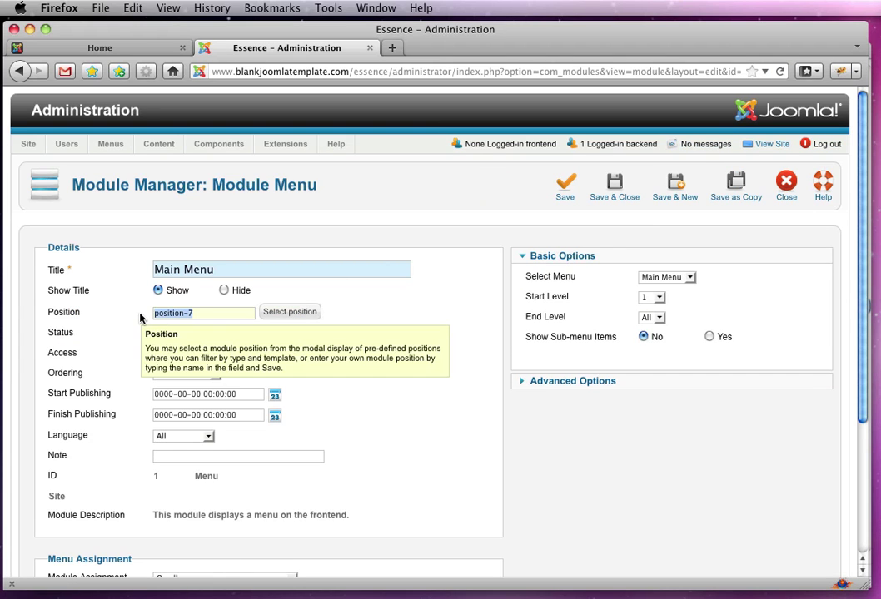
{"action": "type", "text": "m"}
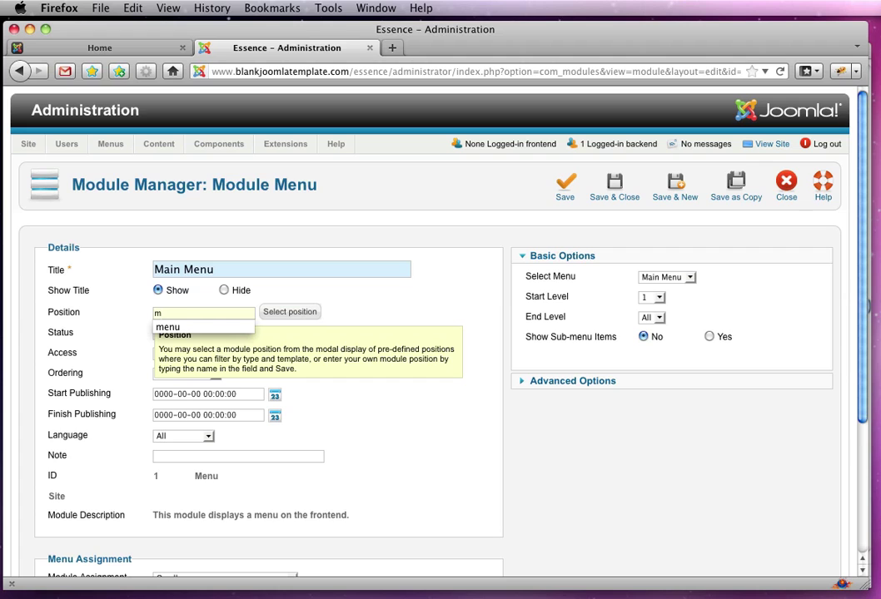
{"action": "left_click", "coordinate": [316, 311]}
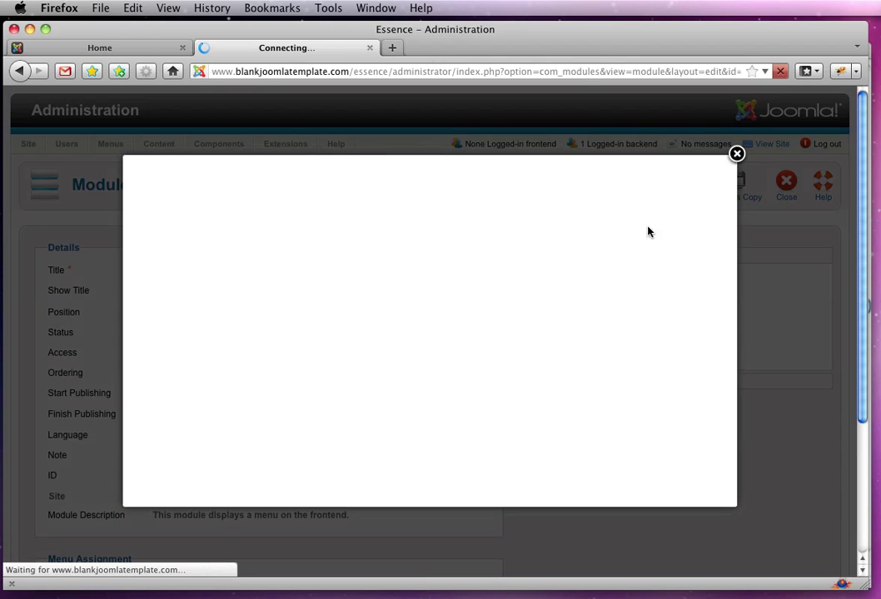
Assign the Main Menu module to the Blank_Joomla_Template position "menu" with its title hidden, and save and close it
{"action": "left_click", "coordinate": [656, 180]}
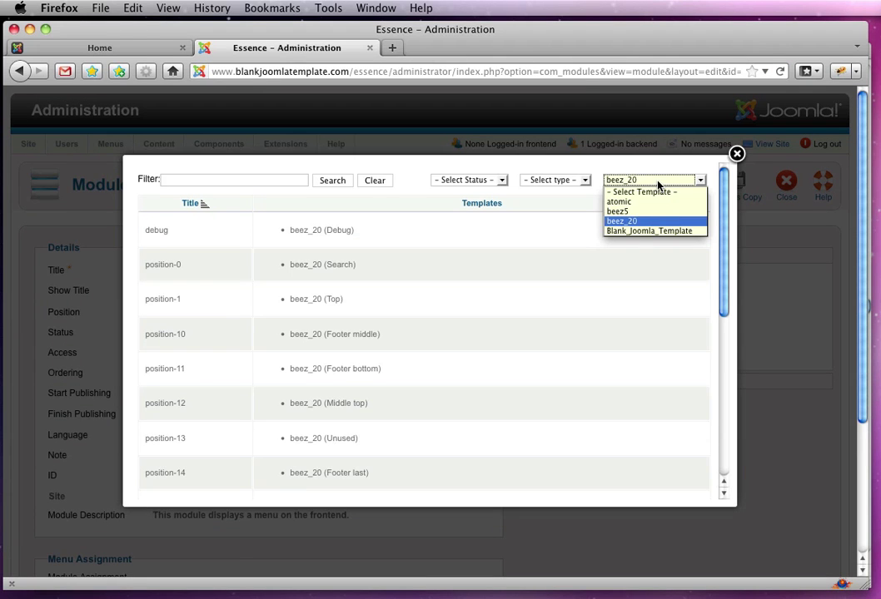
{"action": "left_click", "coordinate": [657, 232]}
{"action": "scroll", "coordinate": [366, 339], "scroll_direction": "down", "scroll_amount": 1}
{"action": "scroll", "coordinate": [362, 339], "scroll_direction": "down", "scroll_amount": 4}
{"action": "left_click", "coordinate": [153, 333]}
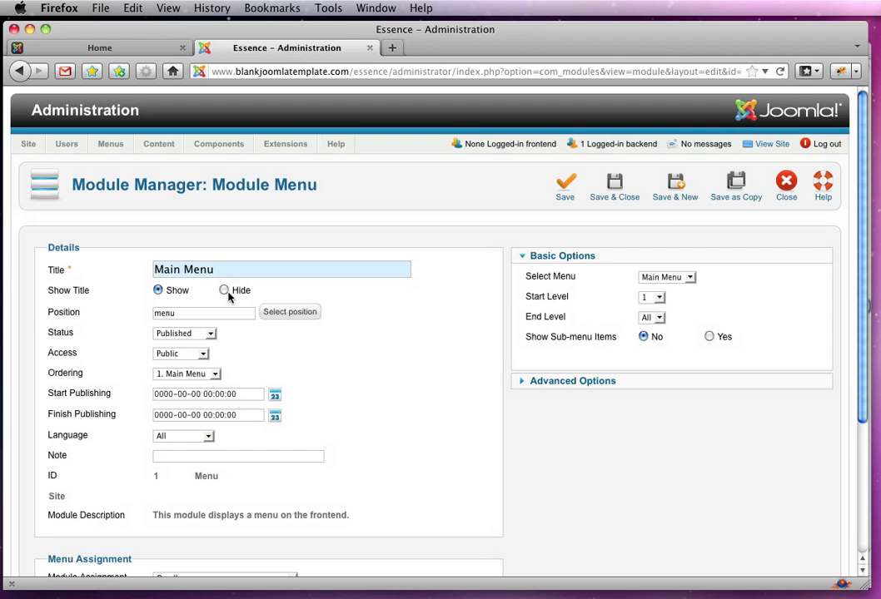
{"action": "left_click", "coordinate": [224, 290]}
{"action": "left_click", "coordinate": [610, 190]}
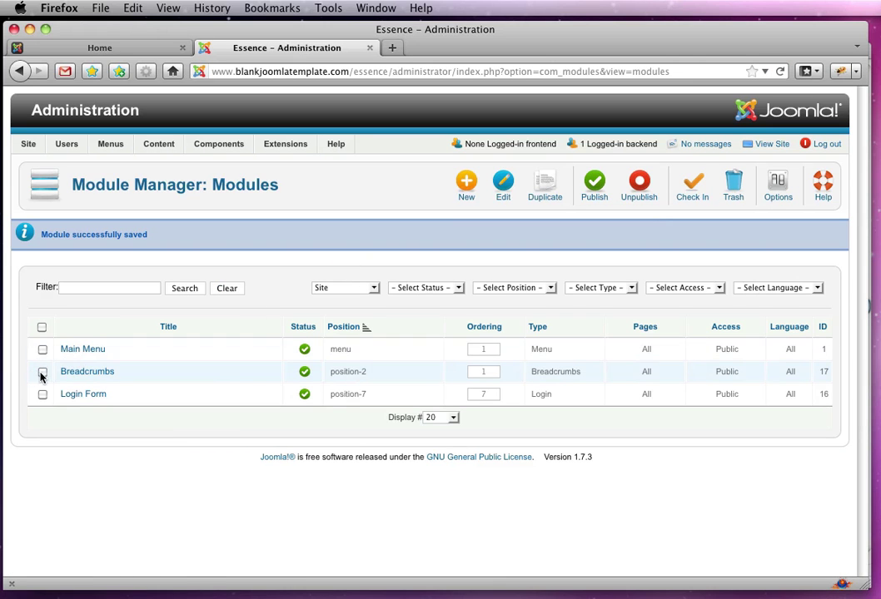
Unpublish the Breadcrumbs and Login Form modules and reload the site's home page to check the new template
{"action": "left_click", "coordinate": [42, 371]}
{"action": "left_click", "coordinate": [43, 395]}
{"action": "left_click", "coordinate": [627, 200]}
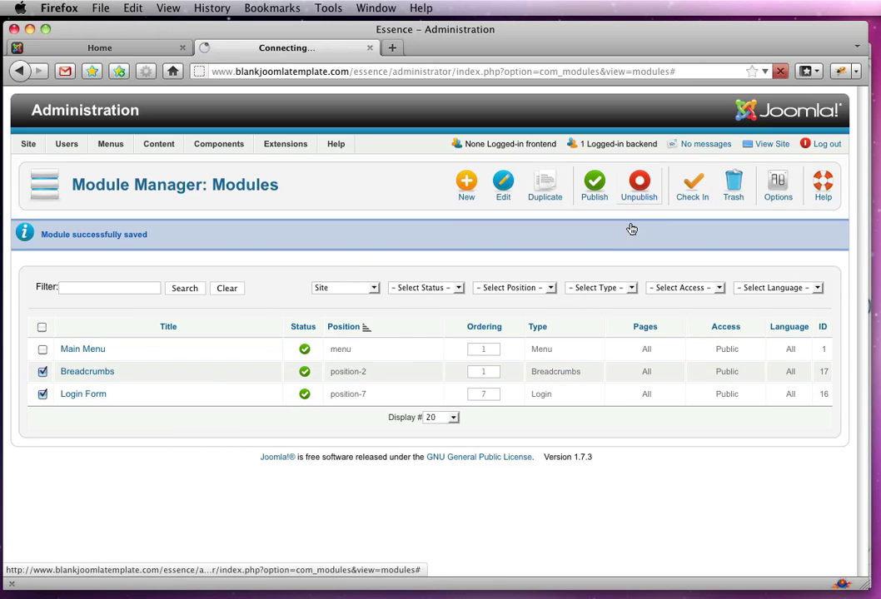
{"action": "left_click", "coordinate": [117, 52]}
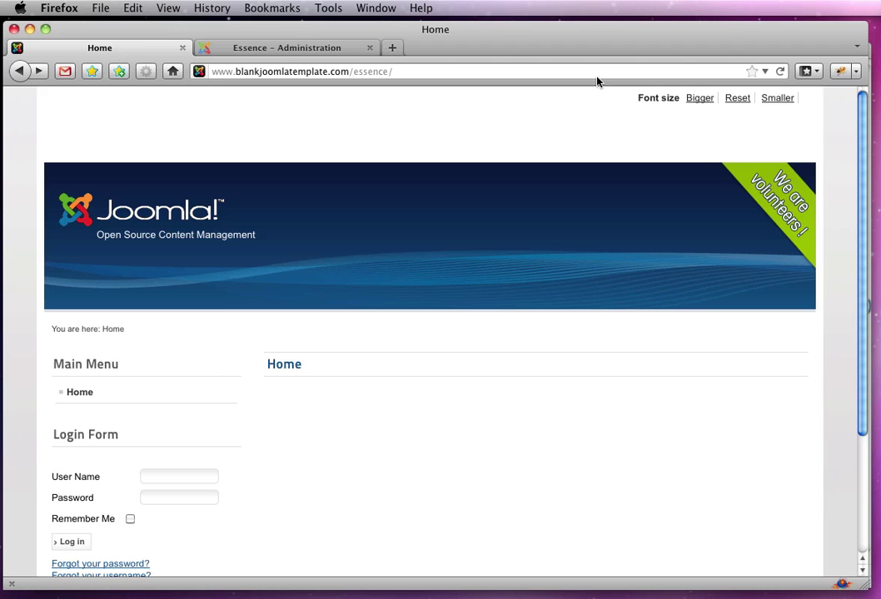
{"action": "left_click", "coordinate": [778, 71]}
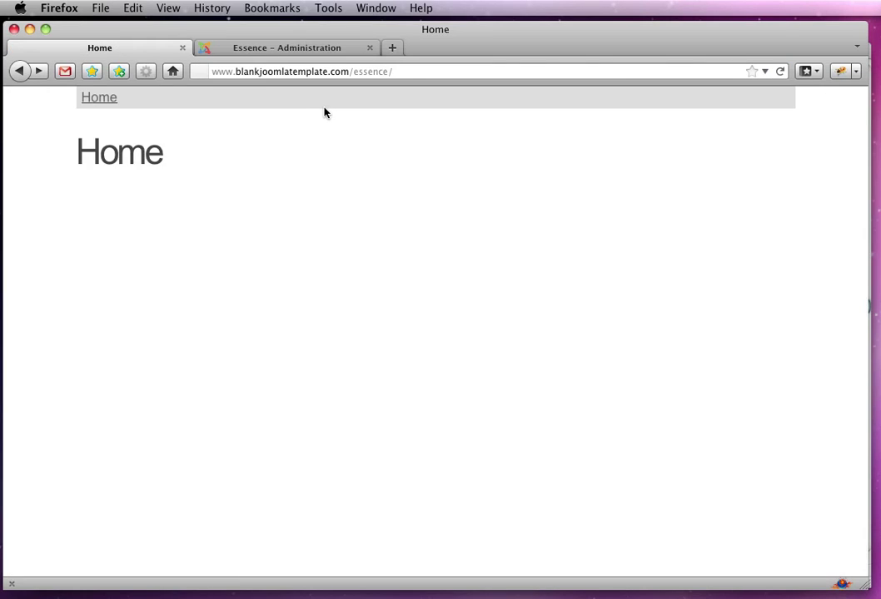
Return to the administration and start a new article titled "Demo Article", leaving its text area in plain HTML view
{"action": "left_click", "coordinate": [279, 49]}
{"action": "mouse_move", "coordinate": [150, 143]}
{"action": "mouse_move", "coordinate": [187, 163]}
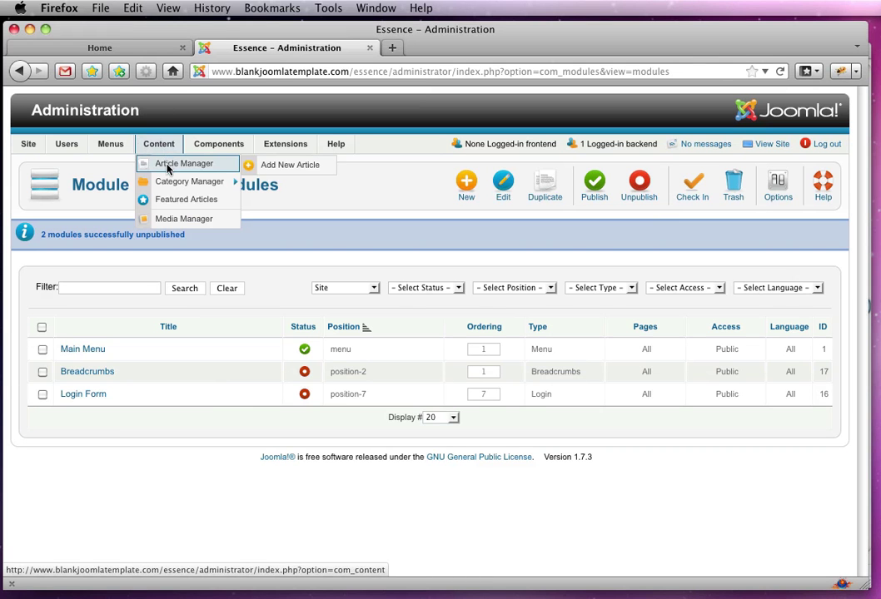
{"action": "left_click", "coordinate": [293, 168]}
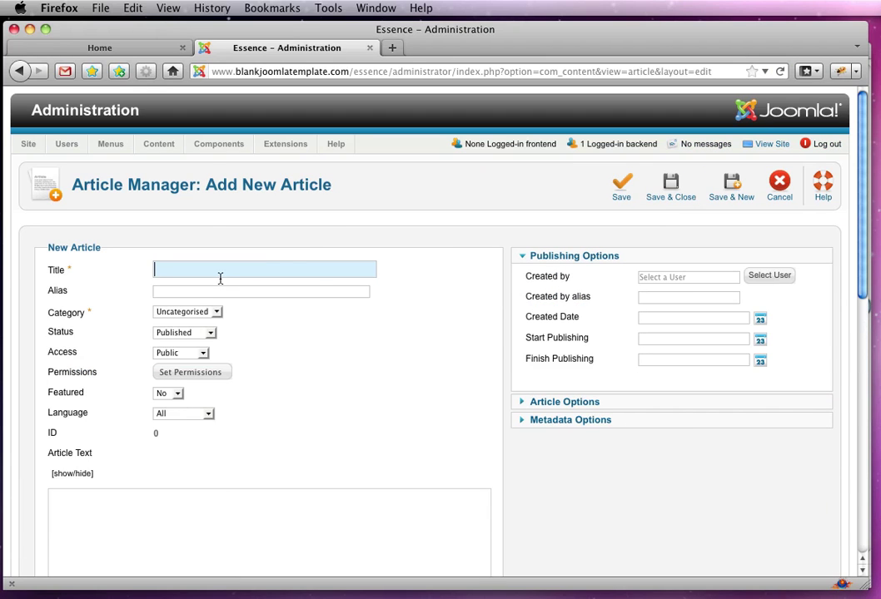
{"action": "type", "text": "Demo Article"}
{"action": "scroll", "coordinate": [249, 279], "scroll_direction": "down", "scroll_amount": 3}
{"action": "left_click", "coordinate": [183, 440]}
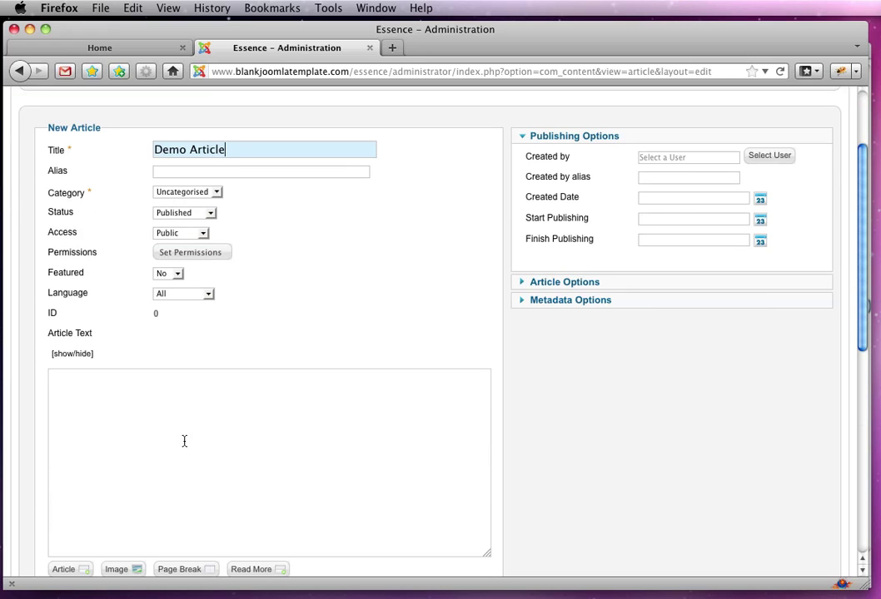
{"action": "left_click", "coordinate": [65, 360]}
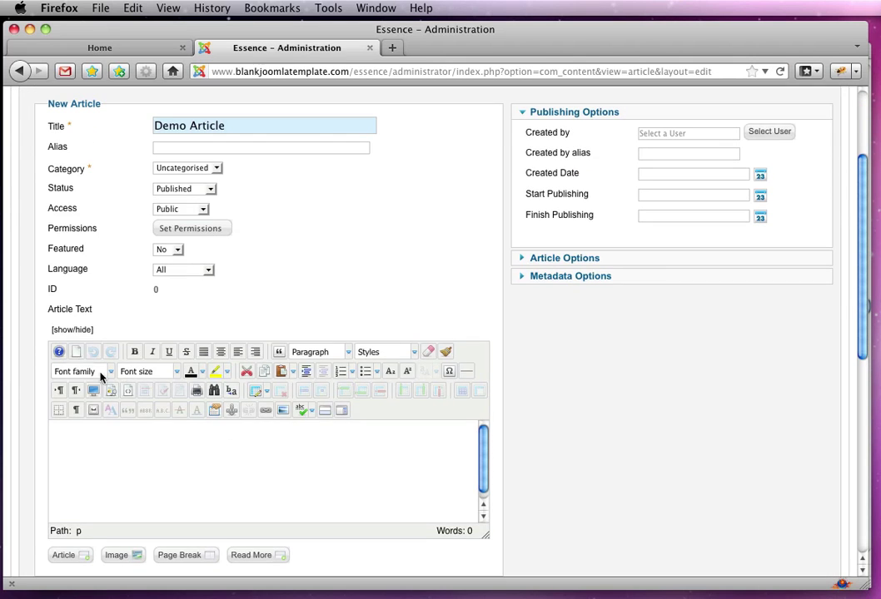
{"action": "left_click", "coordinate": [68, 331]}
Copy all the HTML from Blank_Article.txt in TextEdit into the article text, removing the extra blank lines between the two divs
{"action": "key", "text": "super+Tab"}
{"action": "key", "text": "super+Tab"}
{"action": "key", "text": "super+Tab"}
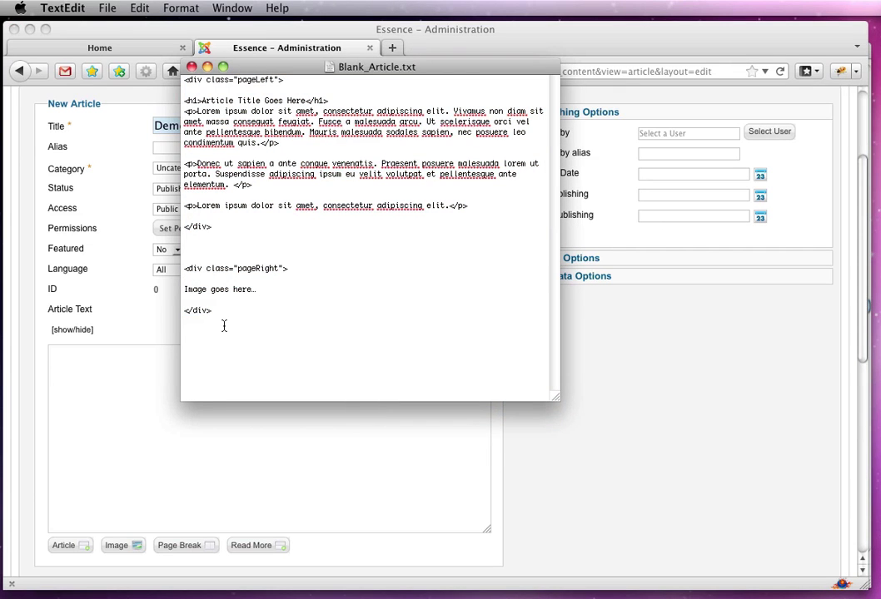
{"action": "left_click_drag", "start_coordinate": [224, 326], "coordinate": [149, 74]}
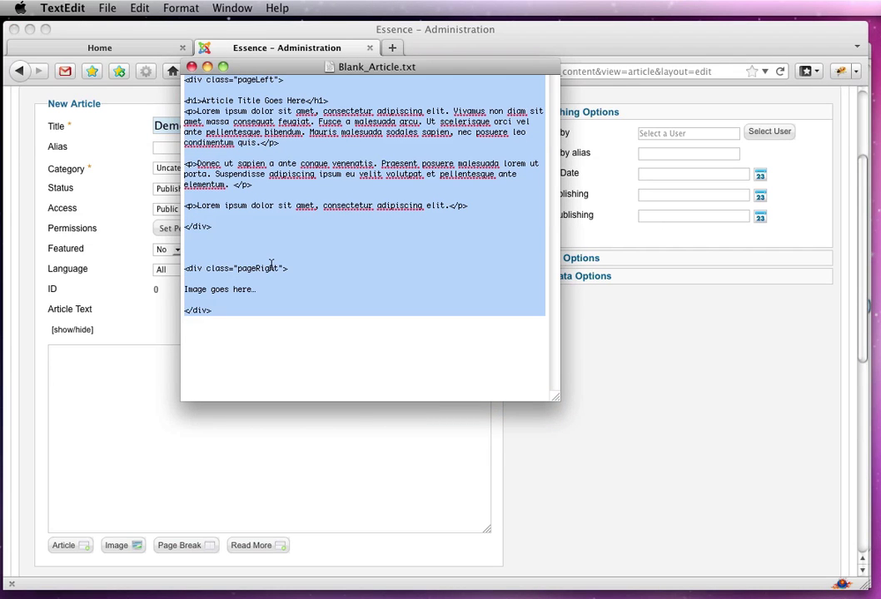
{"action": "left_click_drag", "start_coordinate": [285, 80], "coordinate": [174, 70]}
{"action": "left_click_drag", "start_coordinate": [304, 265], "coordinate": [156, 272]}
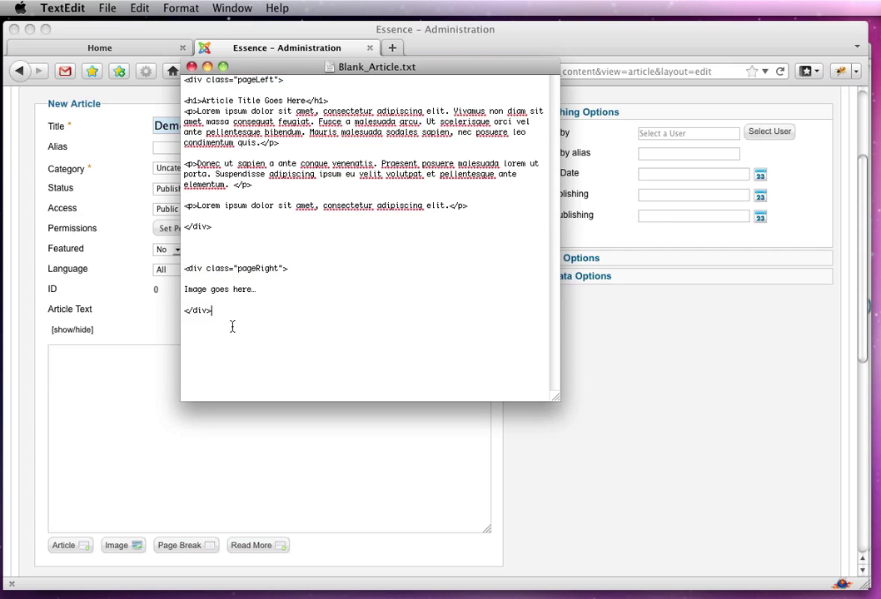
{"action": "left_click_drag", "start_coordinate": [229, 326], "coordinate": [150, 55]}
{"action": "left_click", "coordinate": [161, 418]}
{"action": "key", "text": "super+v"}
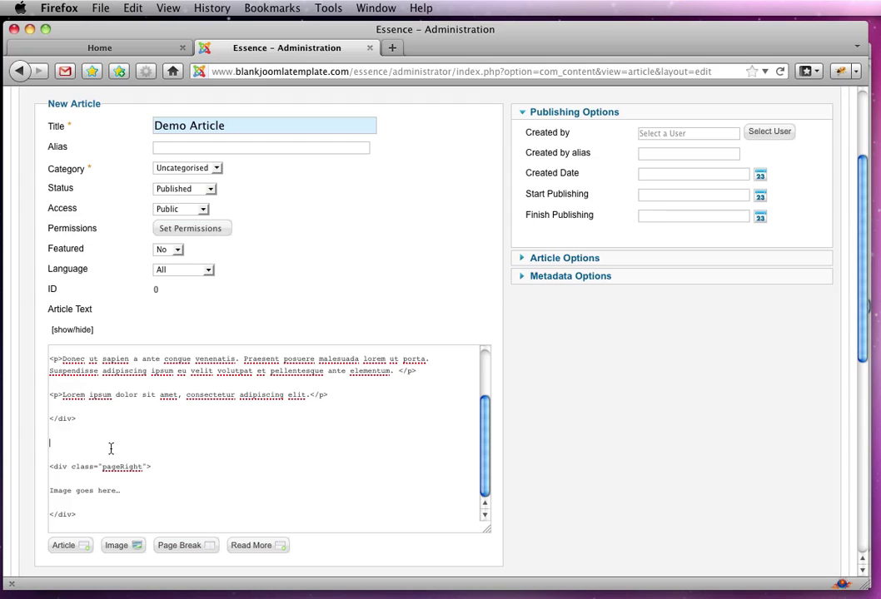
{"action": "scroll", "coordinate": [236, 483], "scroll_direction": "up", "scroll_amount": 5}
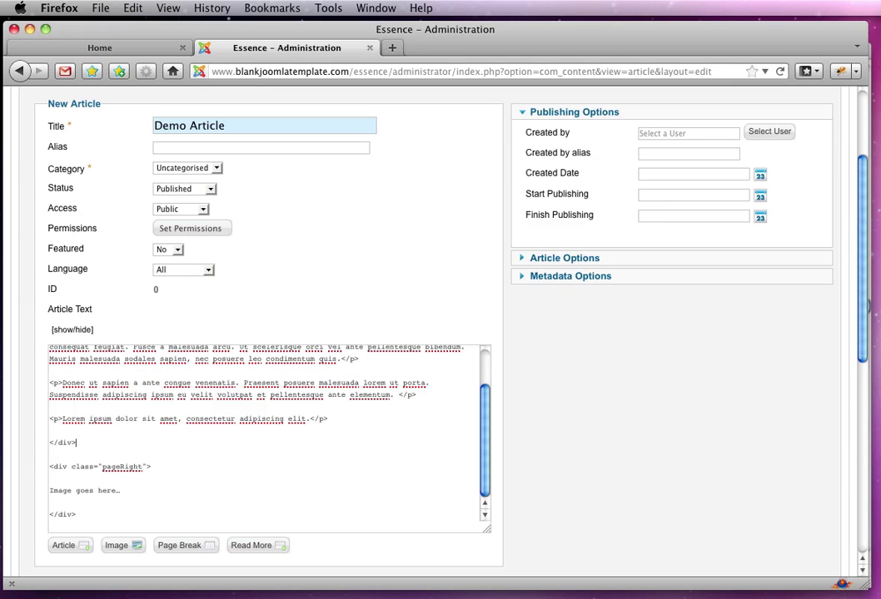
Review the article text in an enlarged rich-text editor, and save and close the article
{"action": "left_click", "coordinate": [75, 329]}
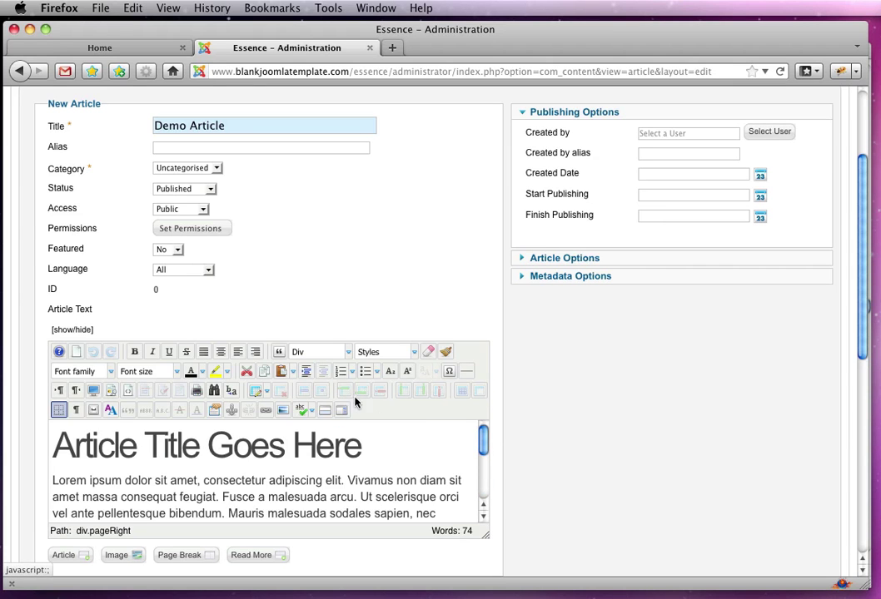
{"action": "scroll", "coordinate": [407, 431], "scroll_direction": "down", "scroll_amount": 4}
{"action": "scroll", "coordinate": [407, 433], "scroll_direction": "down", "scroll_amount": 2}
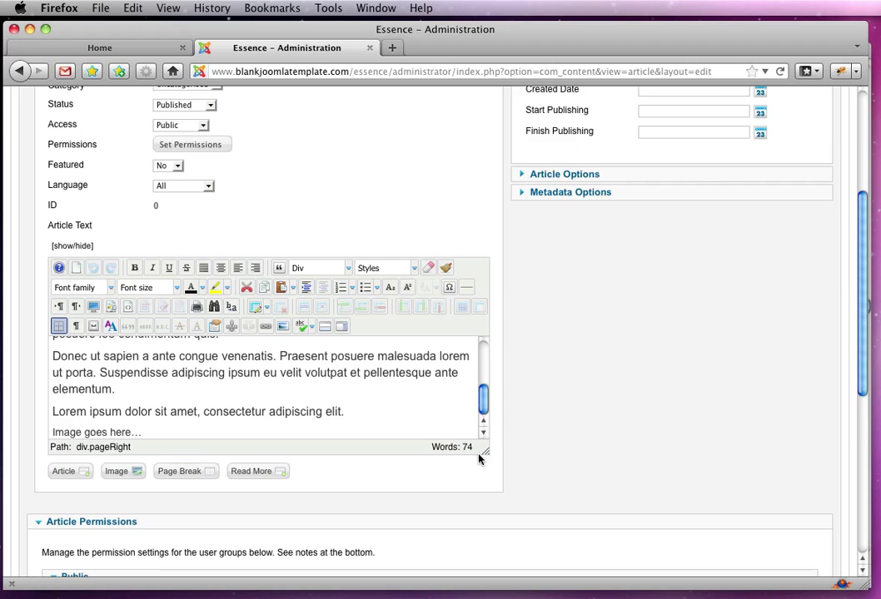
{"action": "left_click_drag", "start_coordinate": [479, 454], "coordinate": [550, 521]}
{"action": "scroll", "coordinate": [397, 418], "scroll_direction": "down", "scroll_amount": 1}
{"action": "scroll", "coordinate": [397, 418], "scroll_direction": "up", "scroll_amount": 1}
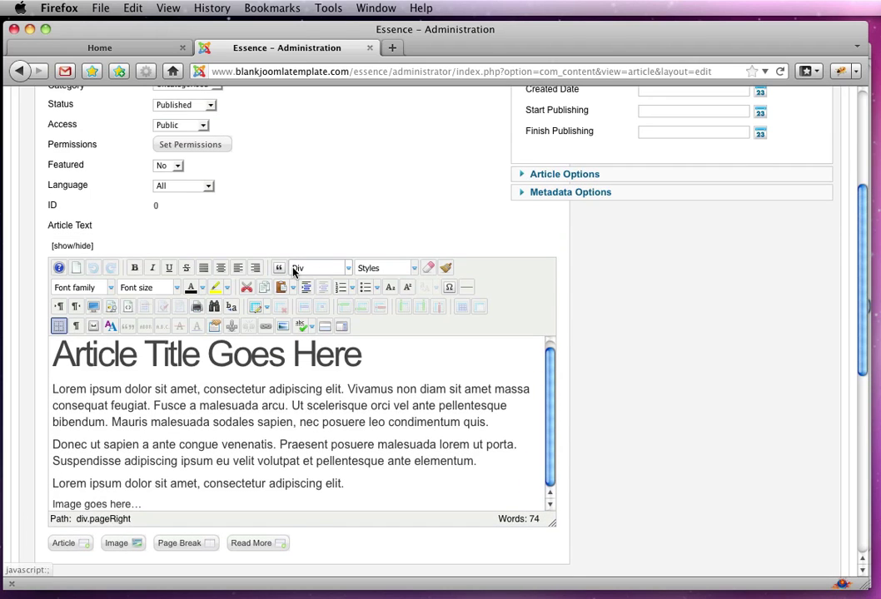
{"action": "scroll", "coordinate": [292, 273], "scroll_direction": "up", "scroll_amount": 5}
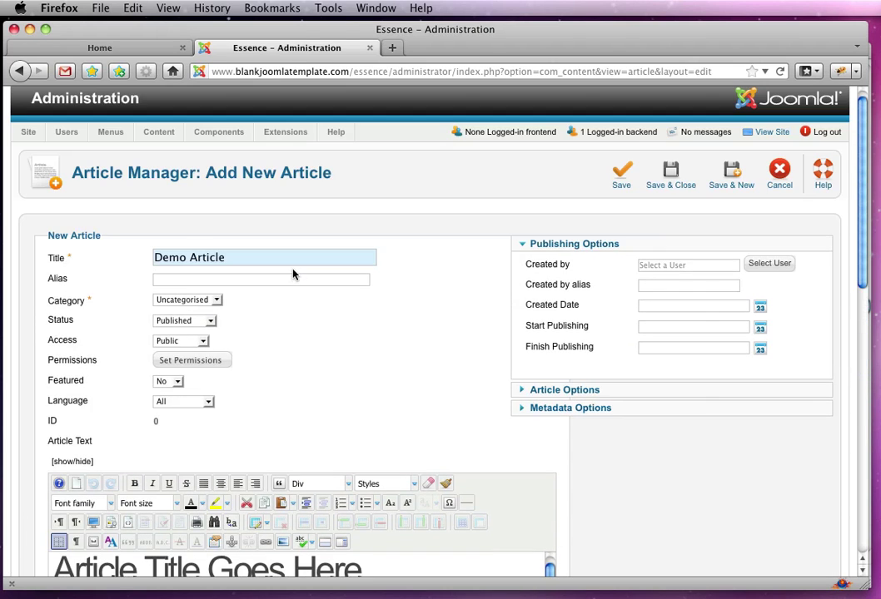
{"action": "left_click", "coordinate": [679, 172]}
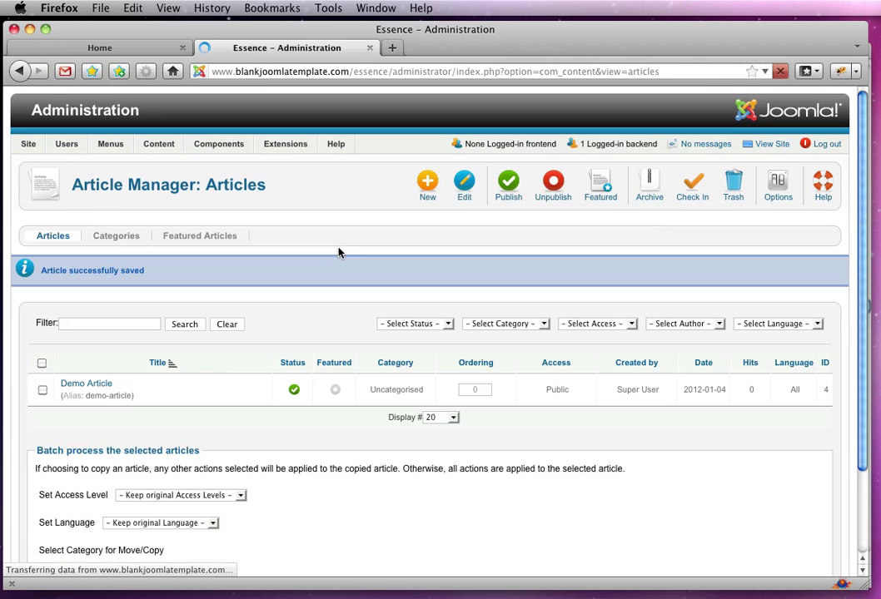
Edit the Home item of the Main Menu, changing its menu item type to Single Article and selecting Demo Article
{"action": "mouse_move", "coordinate": [111, 144]}
{"action": "left_click", "coordinate": [125, 184]}
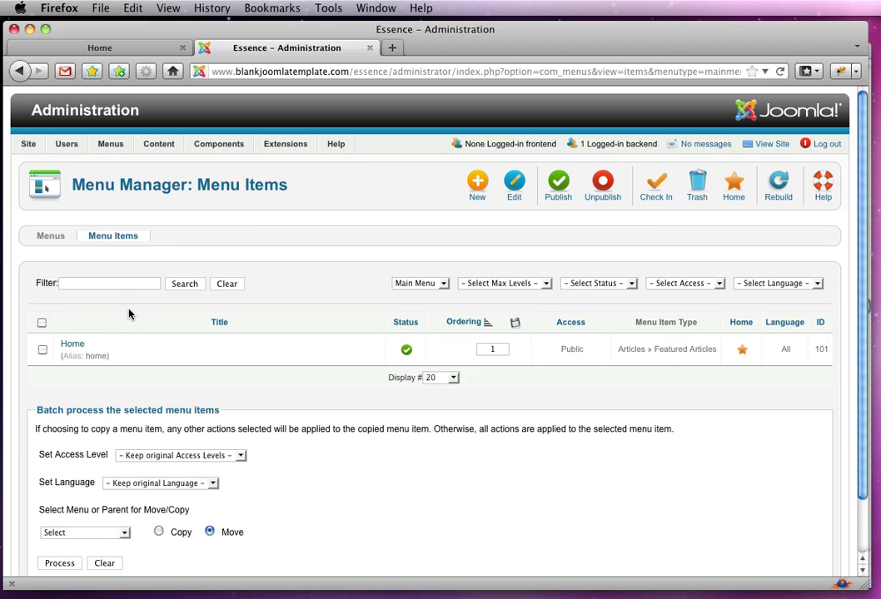
{"action": "left_click", "coordinate": [70, 344]}
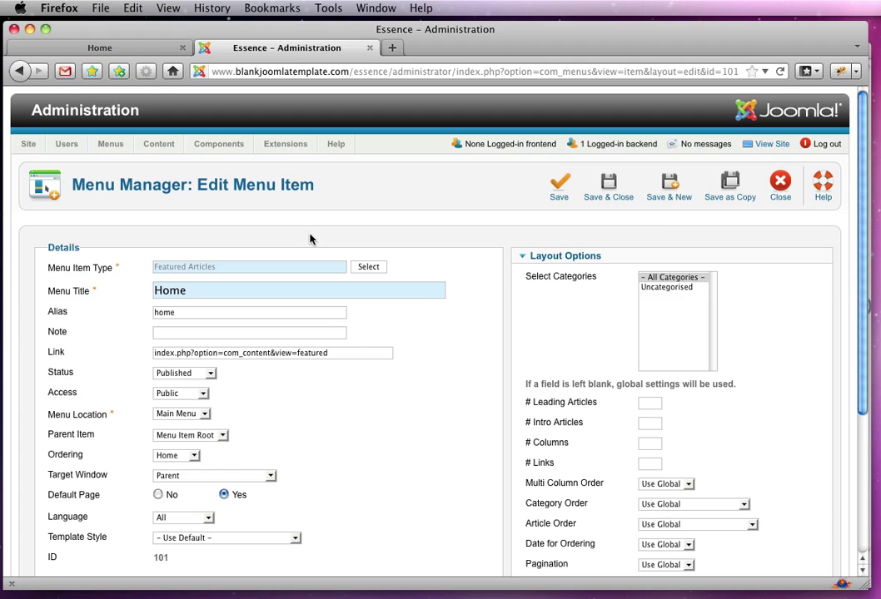
{"action": "left_click", "coordinate": [367, 266]}
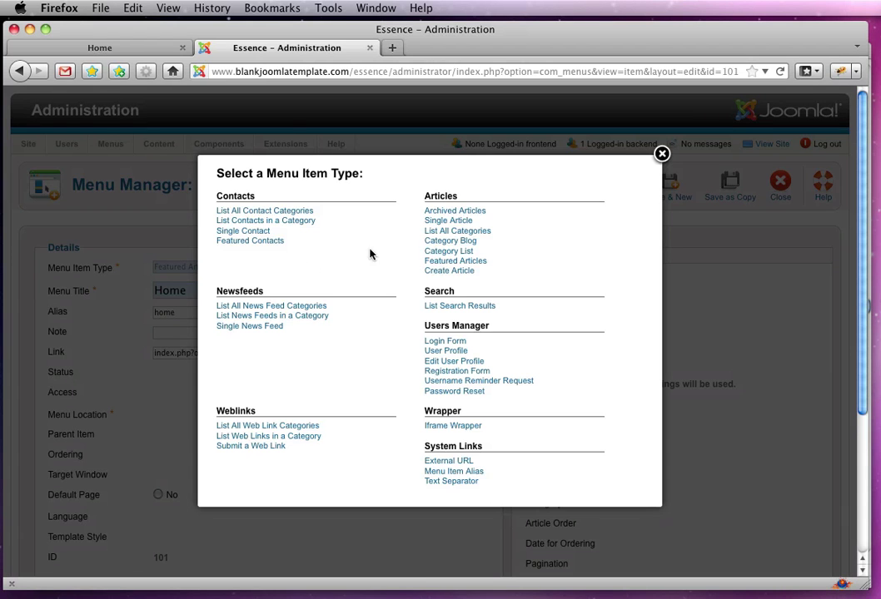
{"action": "left_click", "coordinate": [456, 223]}
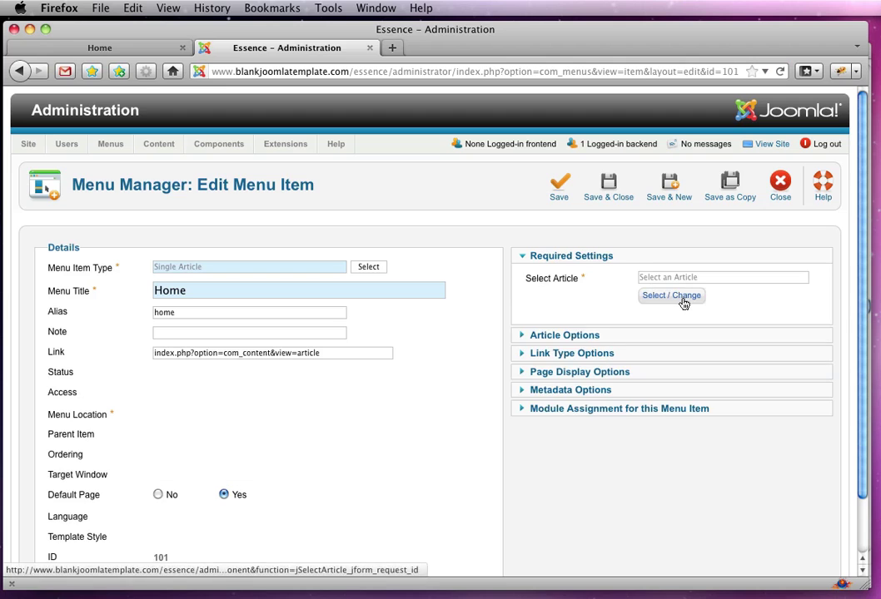
{"action": "left_click", "coordinate": [633, 296]}
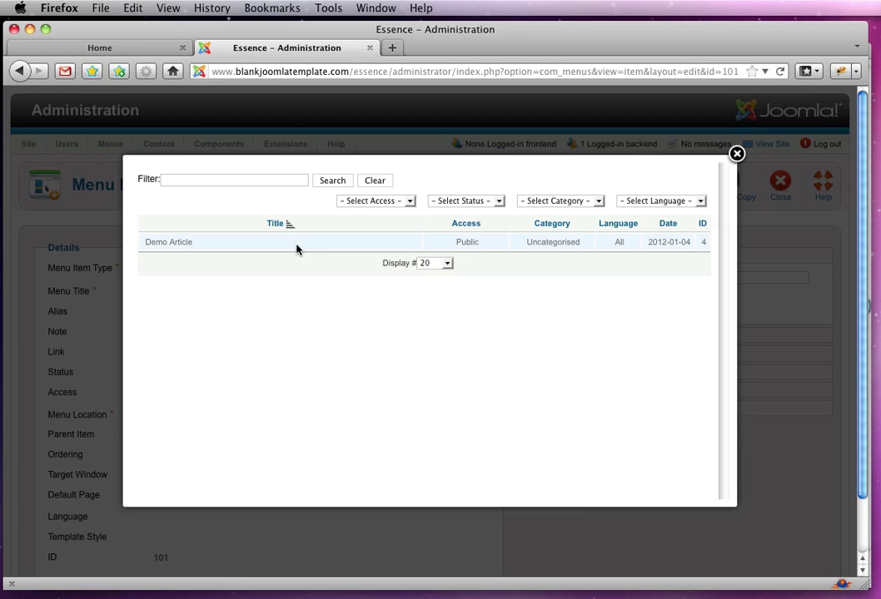
{"action": "left_click", "coordinate": [185, 244]}
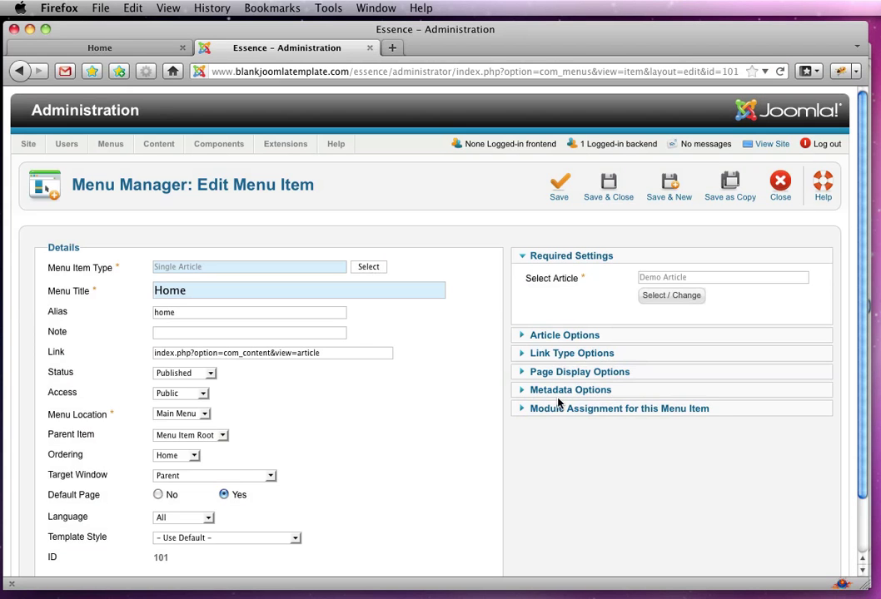
Set the Home item's browser page title to "Blank Joomla Template" and hide its page heading, and save and close the menu item
{"action": "left_click", "coordinate": [566, 372]}
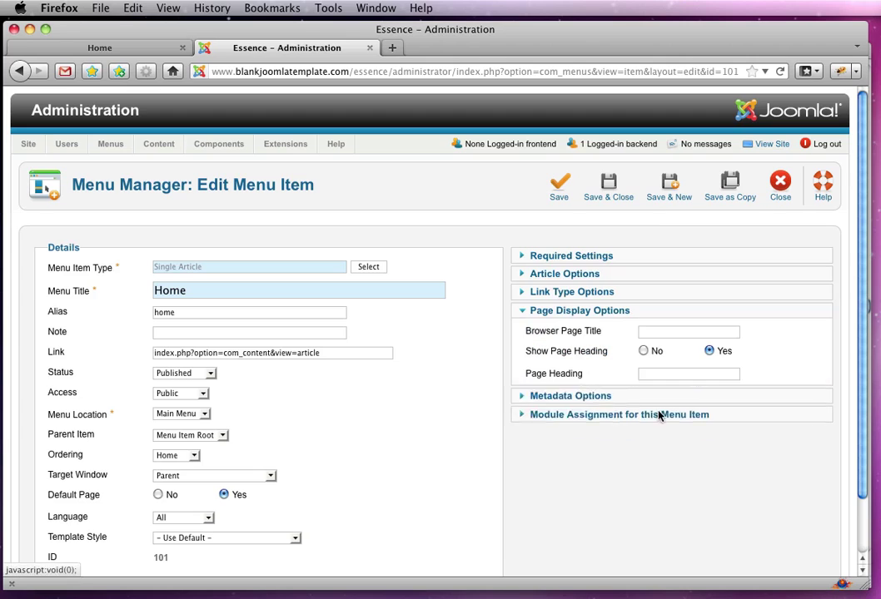
{"action": "left_click", "coordinate": [642, 351]}
{"action": "type", "text": "B"}
{"action": "left_click", "coordinate": [675, 345]}
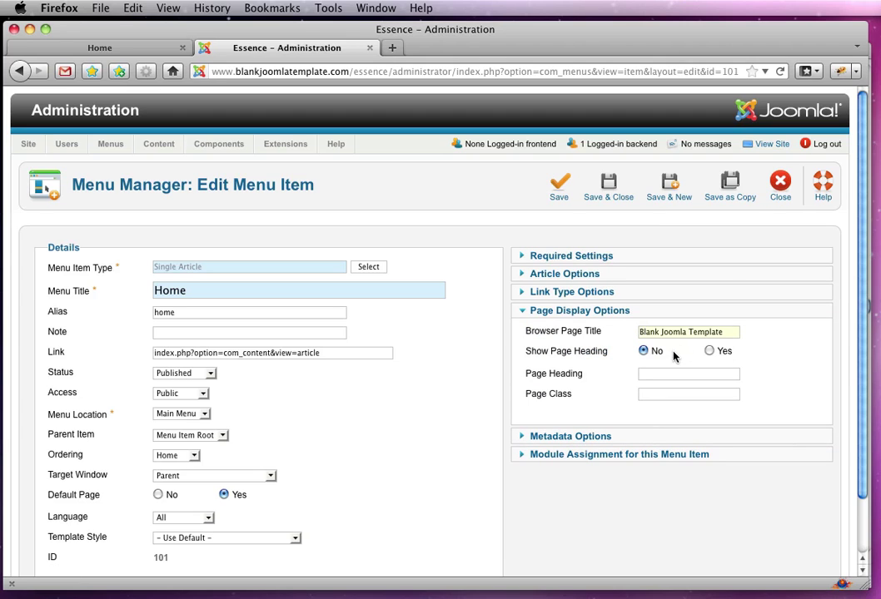
{"action": "left_click", "coordinate": [621, 189]}
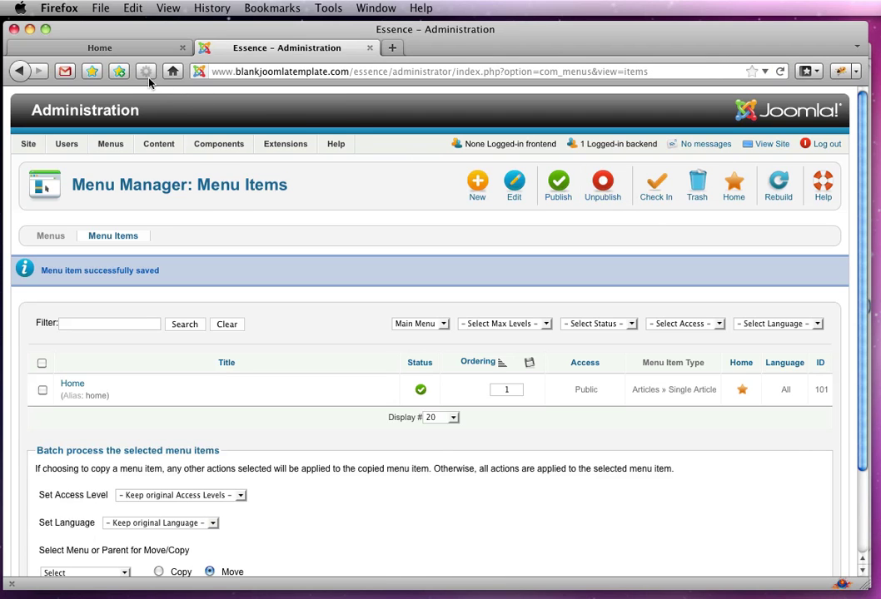
Reload the site's home page to check the demo article, and return to the administration's Module Manager
{"action": "left_click", "coordinate": [124, 50]}
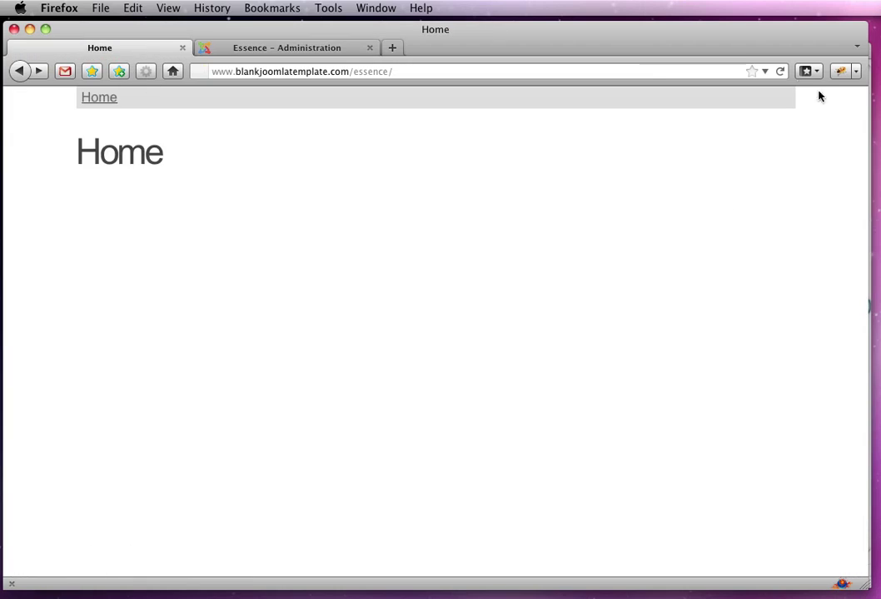
{"action": "left_click", "coordinate": [780, 72]}
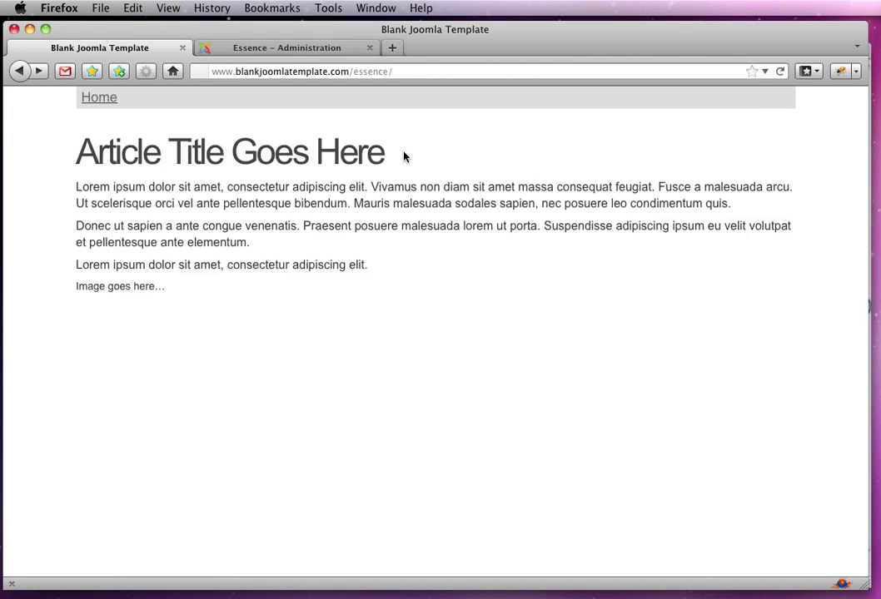
{"action": "left_click", "coordinate": [264, 49]}
{"action": "mouse_move", "coordinate": [285, 144]}
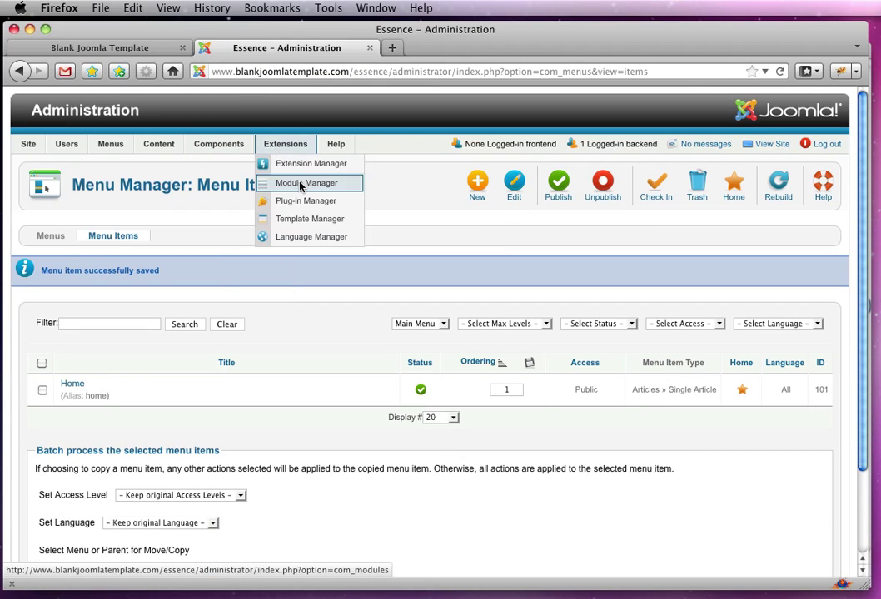
{"action": "left_click", "coordinate": [287, 180]}
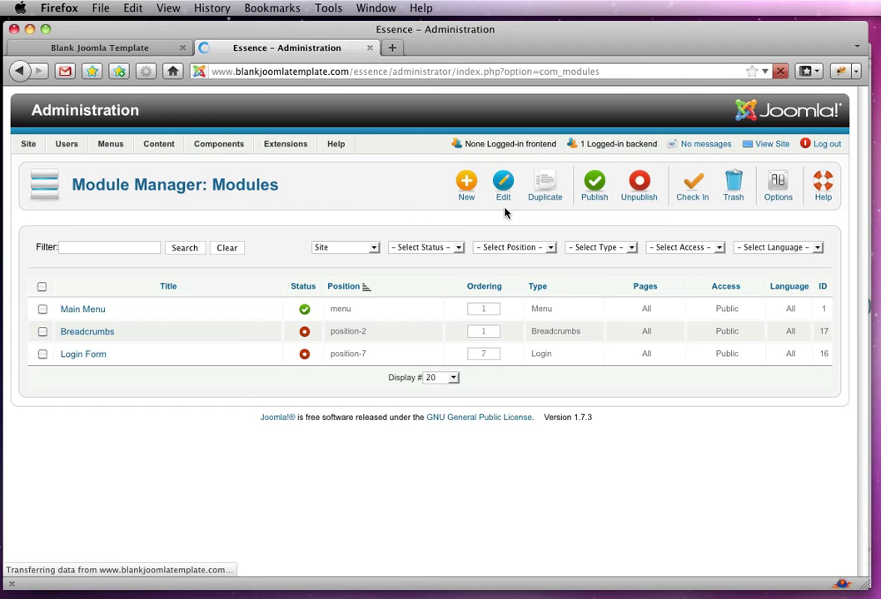
Switch to the Illustrator design and draw a crop area about 548 x 126 px around the ESSENCE logo and its tagline
{"action": "key", "text": "super+Tab"}
{"action": "key", "text": "super+Tab"}
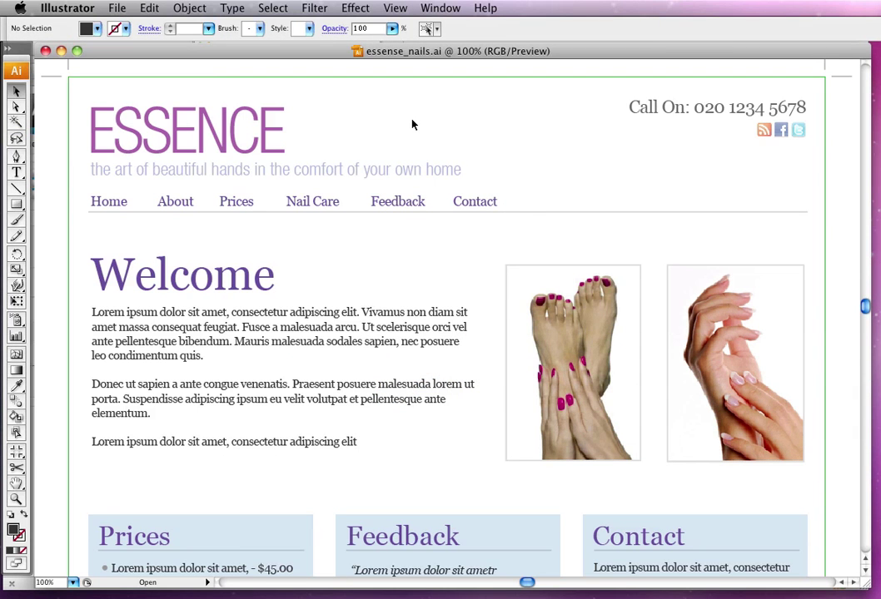
{"action": "key", "text": "shift+o"}
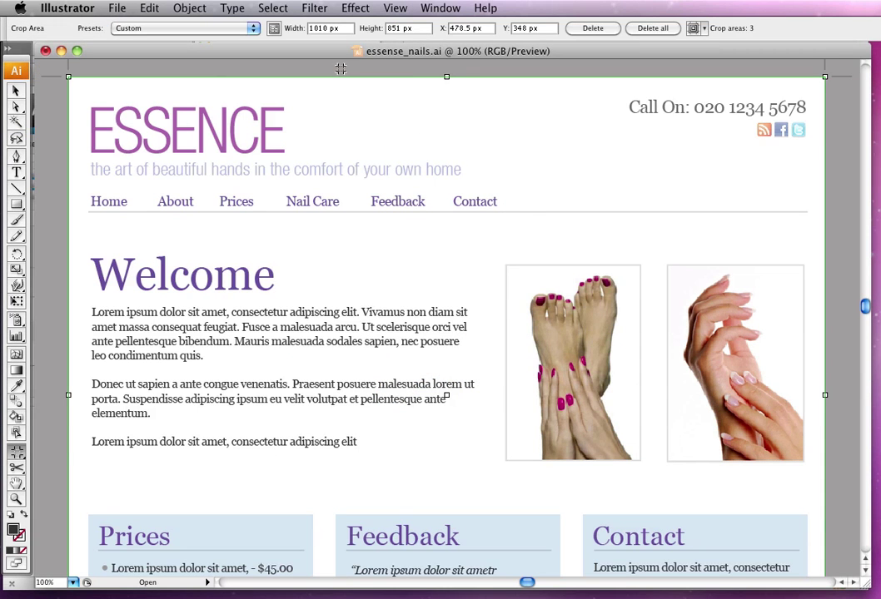
{"action": "left_click_drag", "start_coordinate": [340, 67], "coordinate": [362, 72]}
{"action": "left_click_drag", "start_coordinate": [65, 86], "coordinate": [477, 180]}
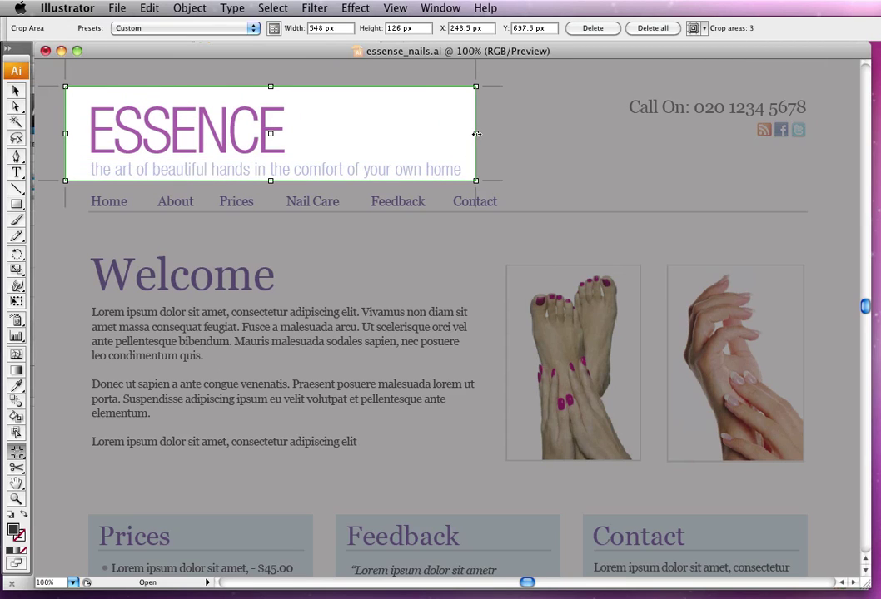
Tighten the crop area on all four sides of the logo and tagline to about 501 x 101 px
{"action": "left_click_drag", "start_coordinate": [476, 133], "coordinate": [464, 133]}
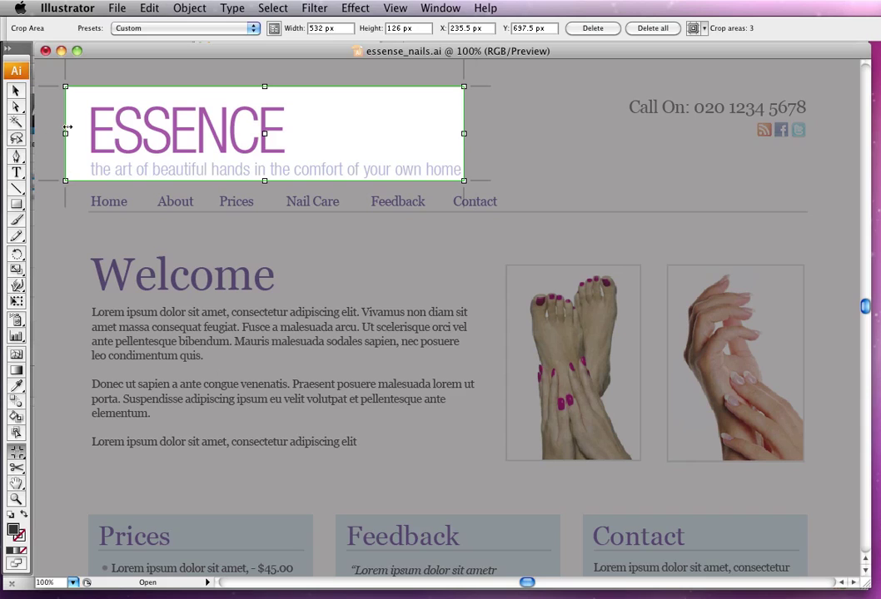
{"action": "left_click_drag", "start_coordinate": [66, 133], "coordinate": [88, 135]}
{"action": "left_click_drag", "start_coordinate": [276, 180], "coordinate": [275, 178]}
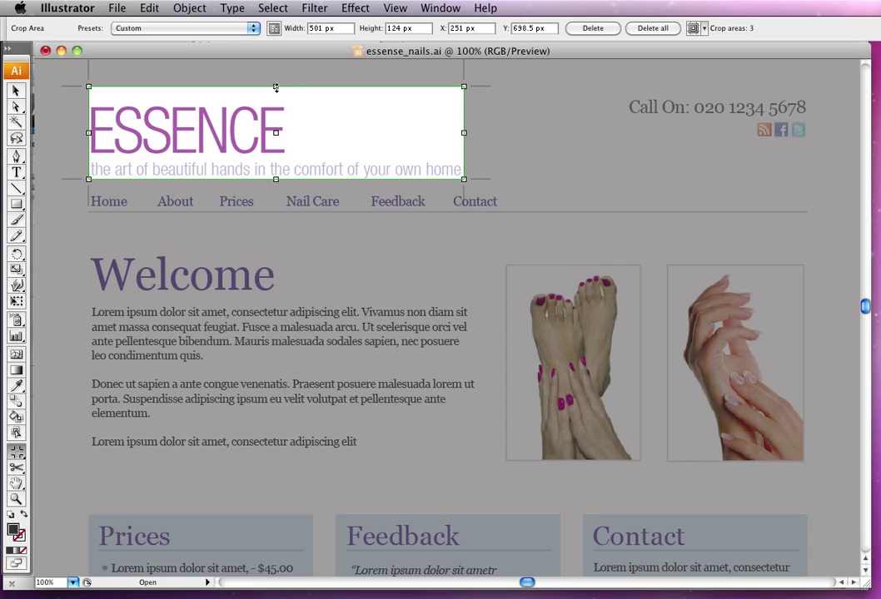
{"action": "left_click_drag", "start_coordinate": [275, 87], "coordinate": [276, 104]}
{"action": "left_click", "coordinate": [119, 10]}
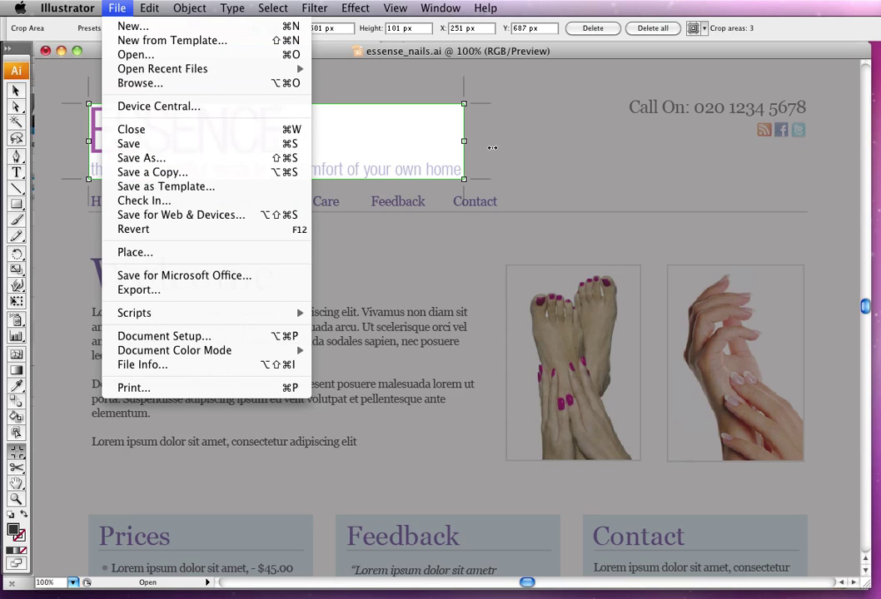
{"action": "left_click", "coordinate": [349, 78]}
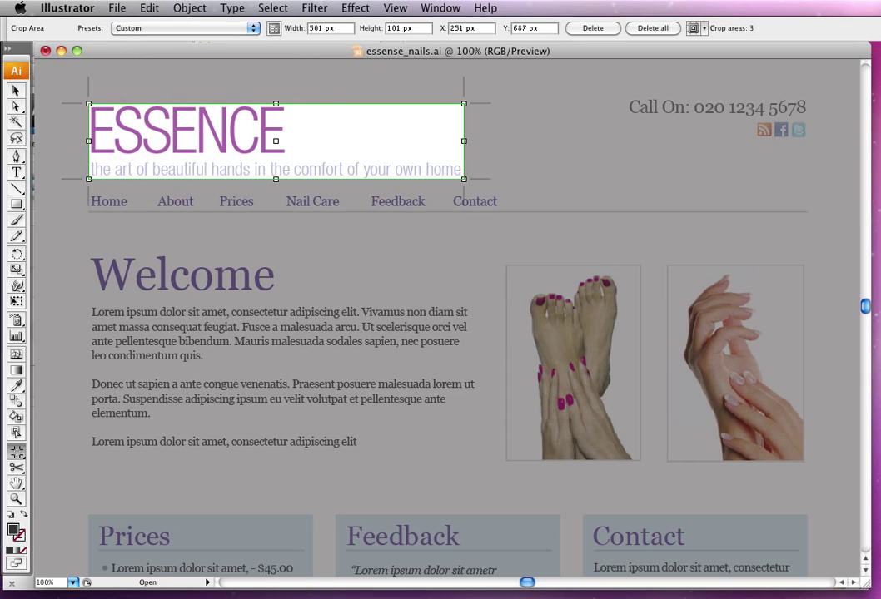
Export the cropped logo for the web as a JPEG named essense_nails_logo.jpg in the demo site folder
{"action": "left_click", "coordinate": [132, 15]}
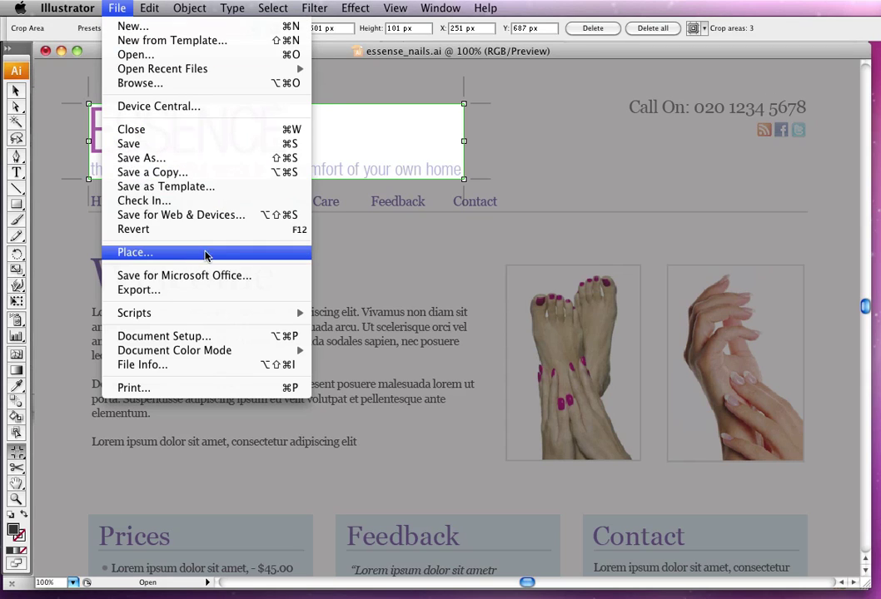
{"action": "left_click", "coordinate": [206, 217]}
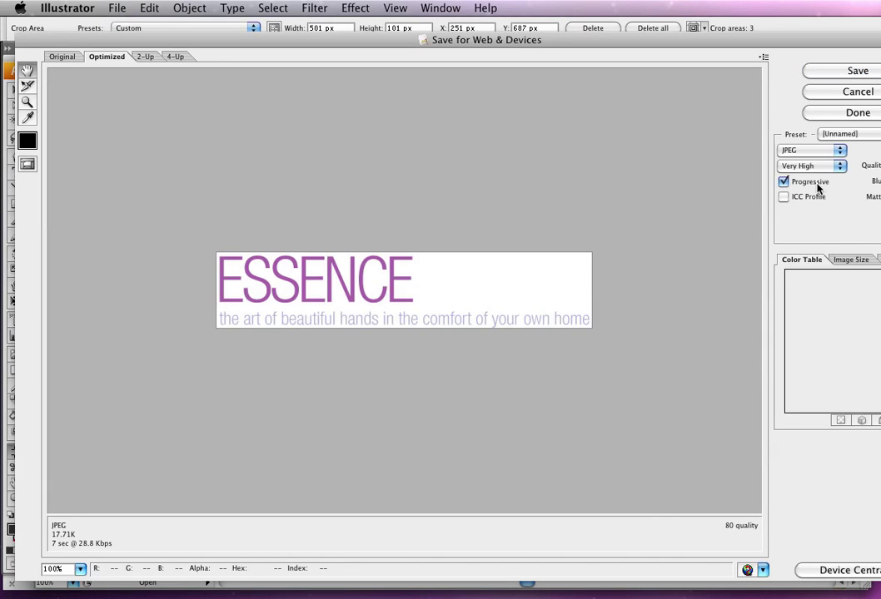
{"action": "left_click", "coordinate": [874, 72]}
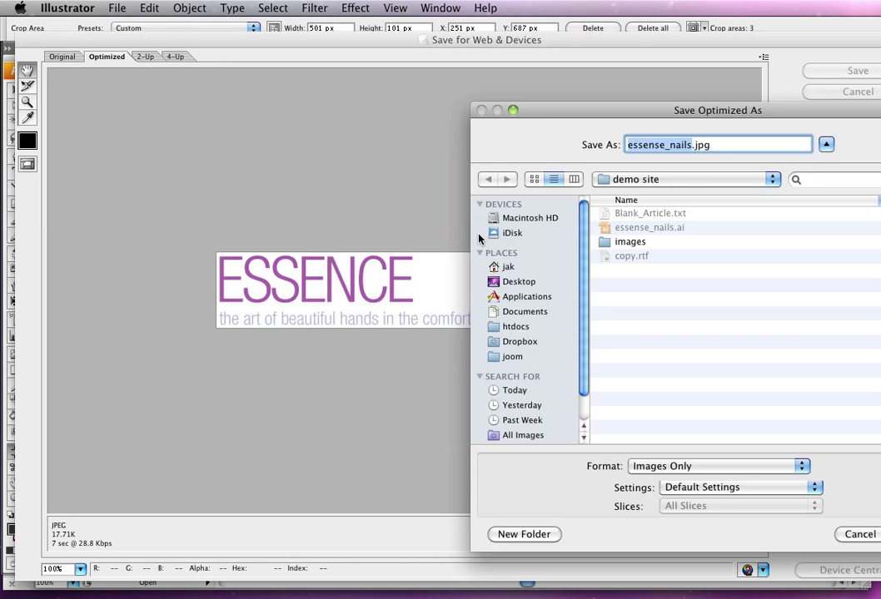
{"action": "left_click", "coordinate": [694, 147]}
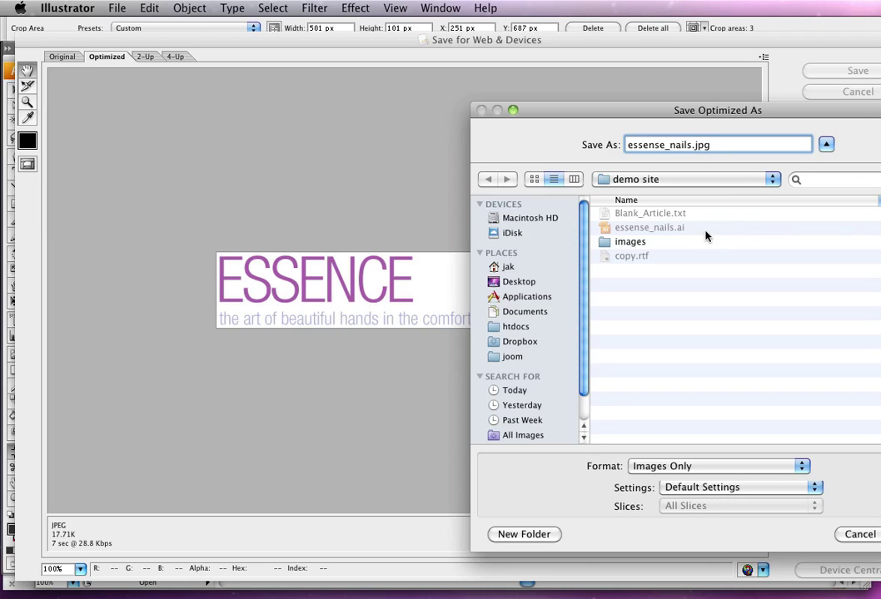
{"action": "type", "text": "_logo"}
{"action": "key", "text": "Return"}
Switch back to Firefox and create a new Custom HTML module titled "Logo" with its title hidden
{"action": "key", "text": "super+Tab"}
{"action": "key", "text": "super+Tab"}
{"action": "left_click", "coordinate": [269, 8]}
{"action": "left_click", "coordinate": [379, 372]}
{"action": "key", "text": "super+Tab"}
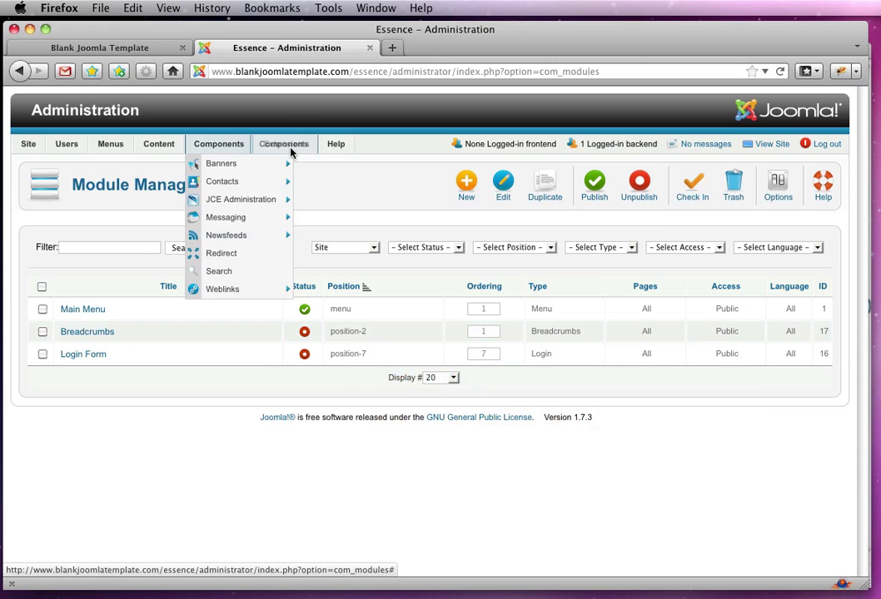
{"action": "left_click", "coordinate": [457, 197]}
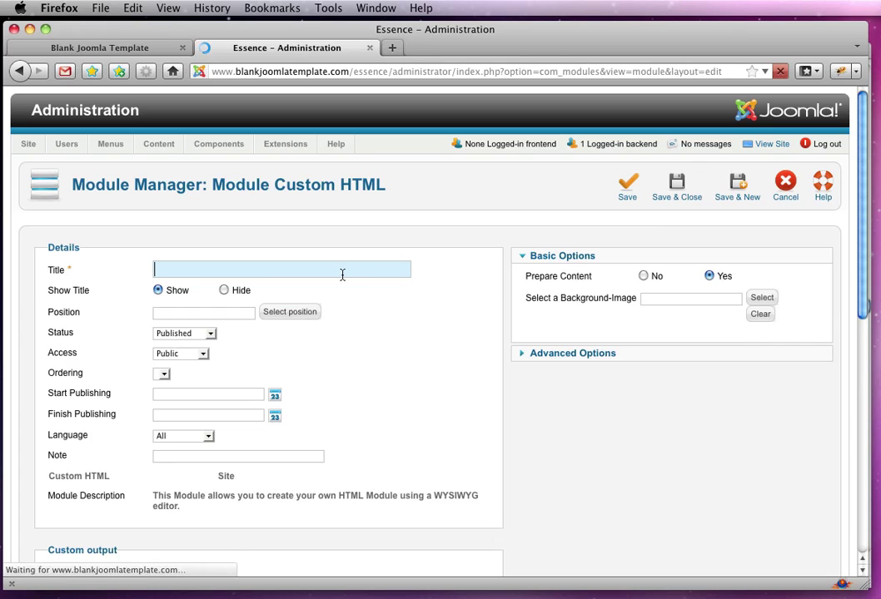
{"action": "left_click", "coordinate": [342, 275]}
{"action": "type", "text": "Logo"}
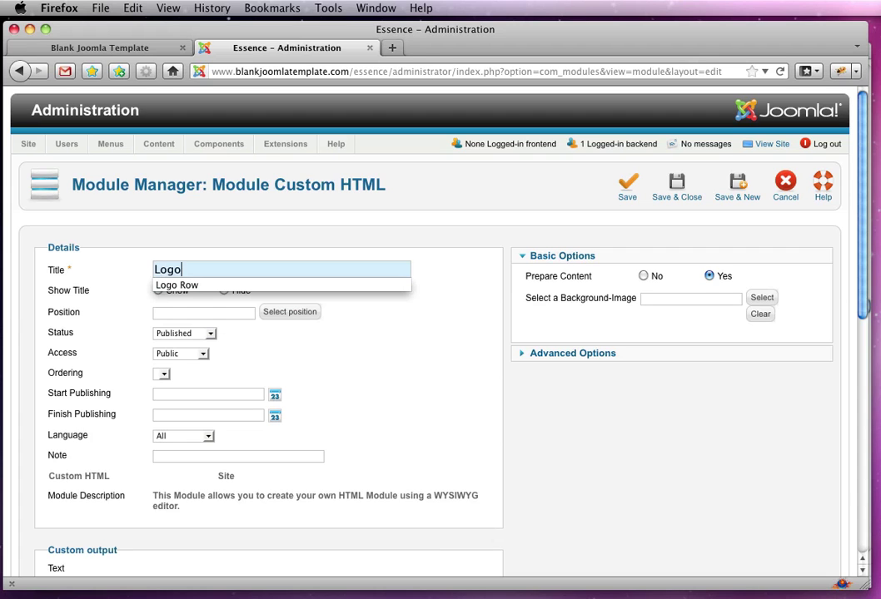
{"action": "key", "text": "Escape"}
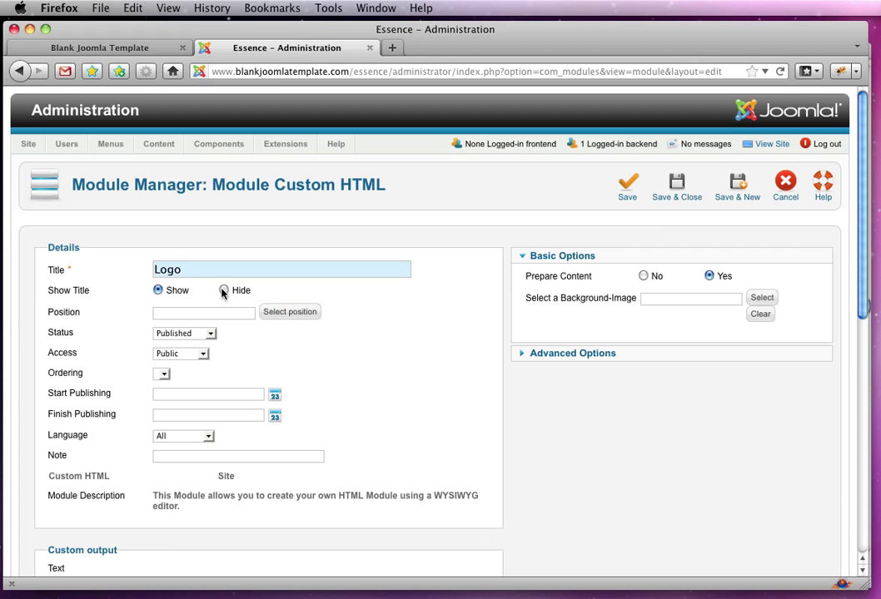
Open the Image Manager from the module's custom output text and upload essense_nails_logo.jpg to the root image folder
{"action": "scroll", "coordinate": [314, 398], "scroll_direction": "down", "scroll_amount": 10}
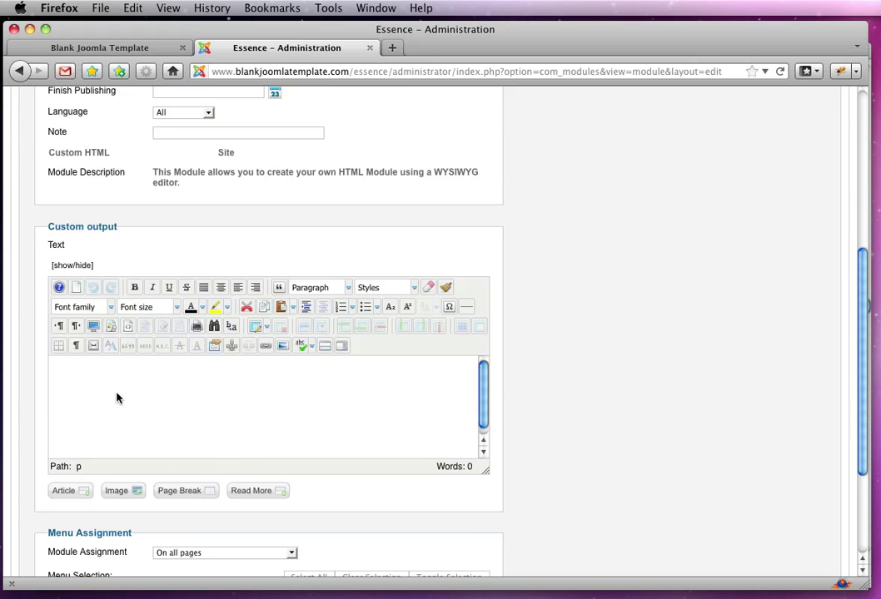
{"action": "left_click", "coordinate": [118, 398]}
{"action": "left_click", "coordinate": [312, 350]}
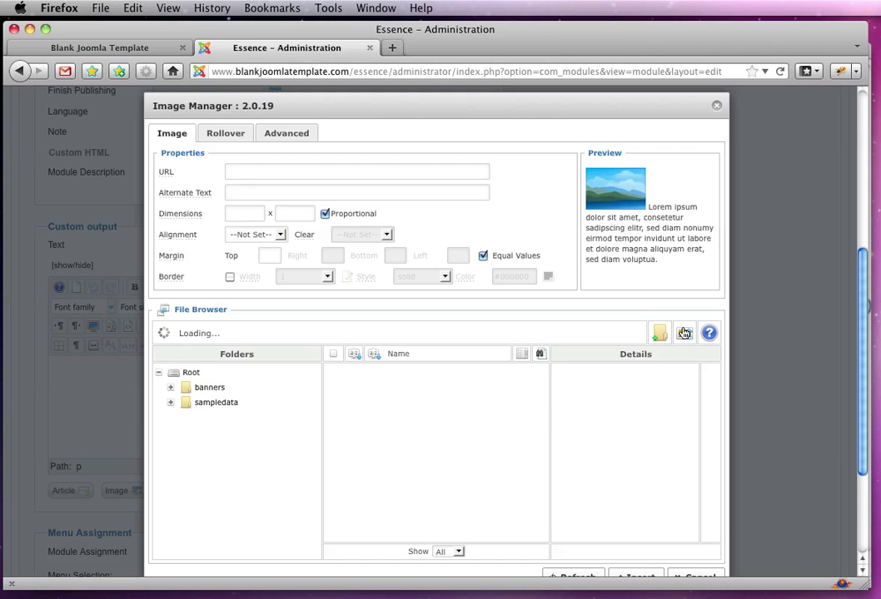
{"action": "left_click", "coordinate": [683, 332]}
{"action": "left_click", "coordinate": [456, 470]}
{"action": "double_click", "coordinate": [595, 188]}
{"action": "double_click", "coordinate": [639, 188]}
{"action": "left_click", "coordinate": [520, 468]}
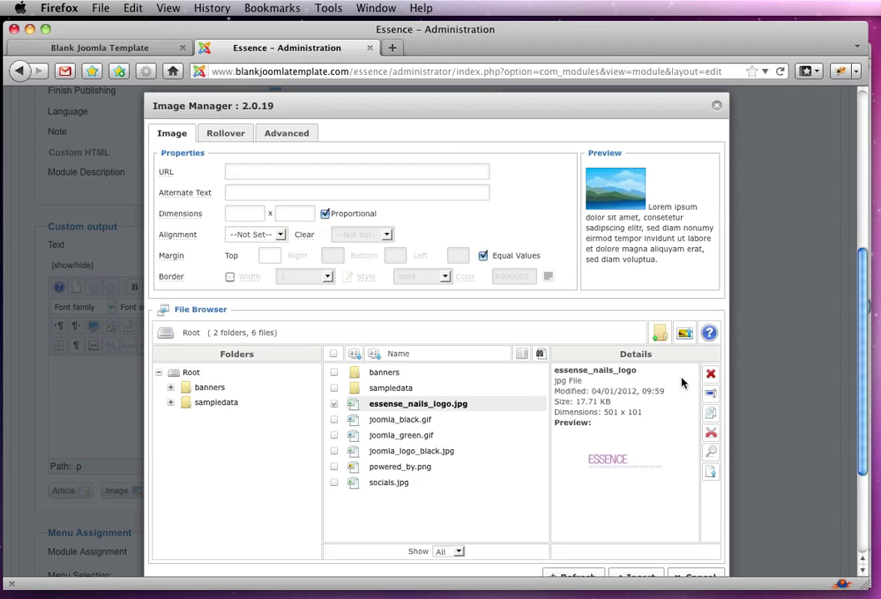
Insert essense_nails_logo.jpg into the module's custom output at 501 x 101
{"action": "left_click", "coordinate": [448, 405]}
{"action": "scroll", "coordinate": [674, 490], "scroll_direction": "down", "scroll_amount": 2}
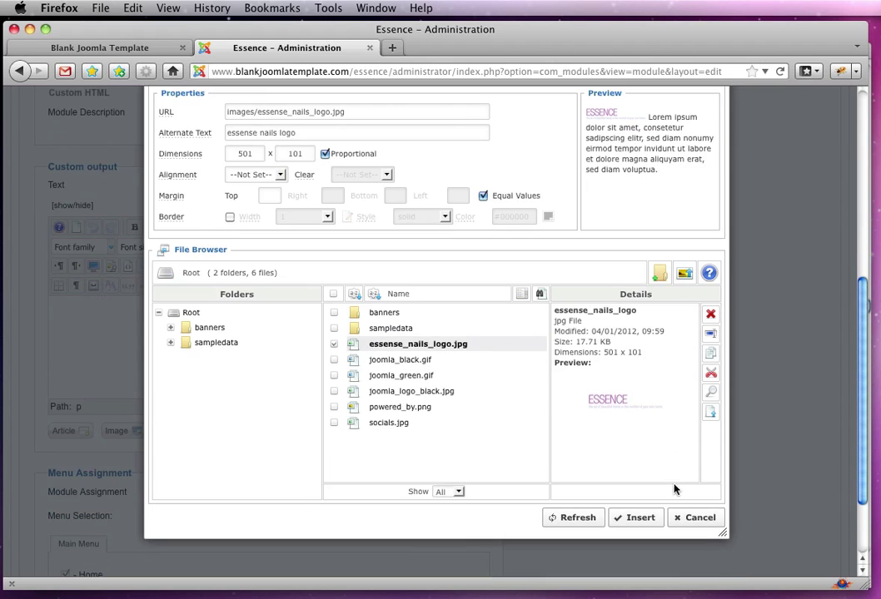
{"action": "left_click", "coordinate": [632, 517]}
Save and close the Logo module, and switch to the site's home page
{"action": "scroll", "coordinate": [560, 451], "scroll_direction": "up", "scroll_amount": 2}
{"action": "scroll", "coordinate": [560, 450], "scroll_direction": "up", "scroll_amount": 5}
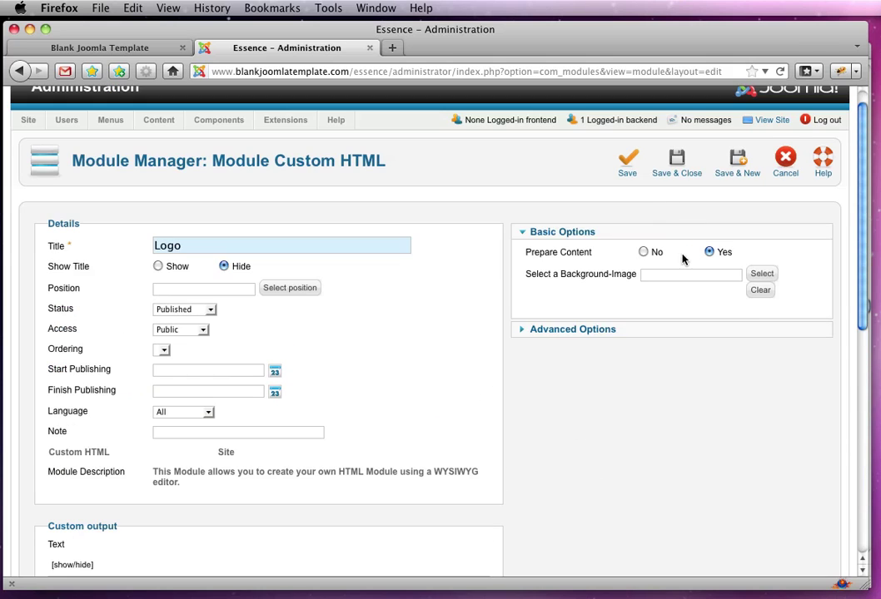
{"action": "left_click", "coordinate": [678, 170]}
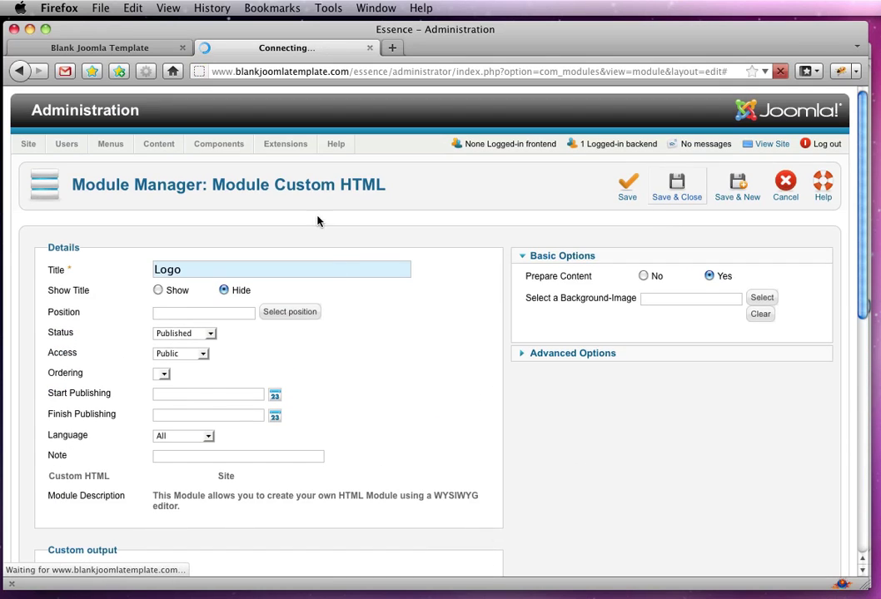
{"action": "left_click", "coordinate": [106, 48]}
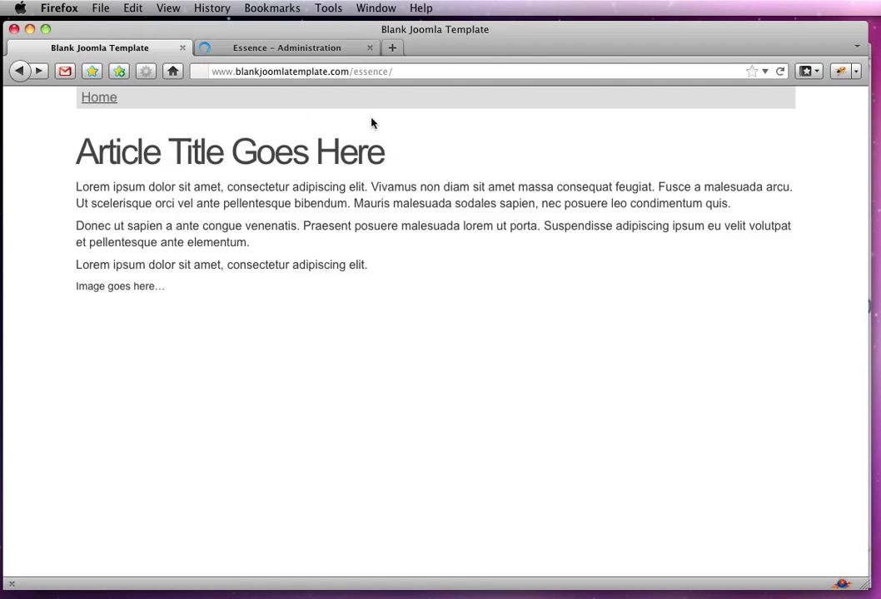
Assign the Logo module to the rowA-1 position, save and close it, and reload the site's home page
{"action": "left_click", "coordinate": [780, 73]}
{"action": "left_click", "coordinate": [348, 53]}
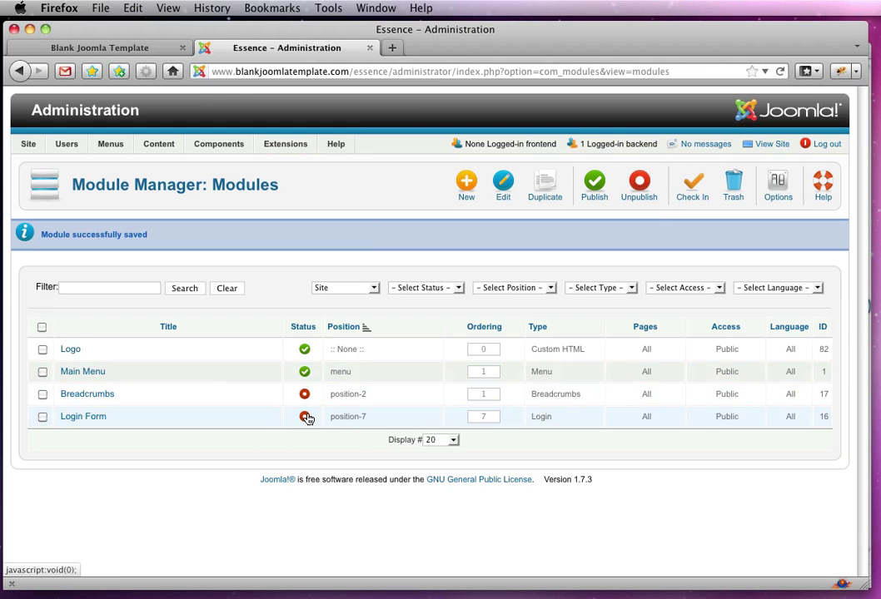
{"action": "left_click", "coordinate": [70, 349]}
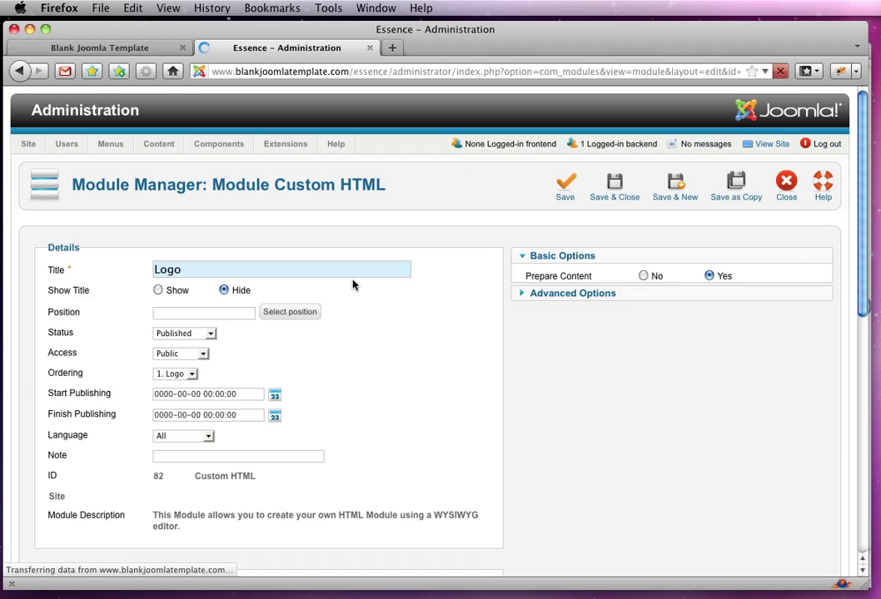
{"action": "left_click", "coordinate": [312, 312]}
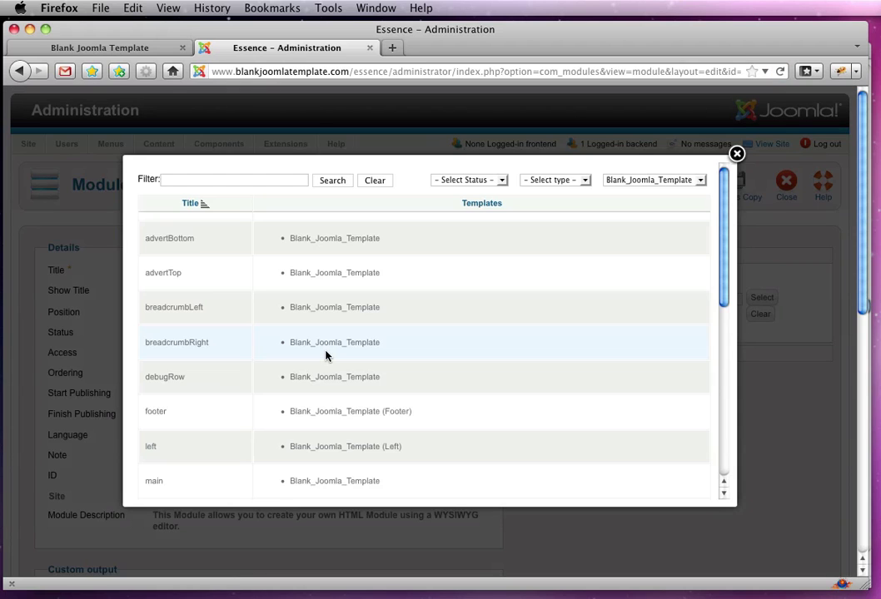
{"action": "scroll", "coordinate": [326, 355], "scroll_direction": "down", "scroll_amount": 5}
{"action": "left_click", "coordinate": [158, 383]}
{"action": "left_click", "coordinate": [615, 183]}
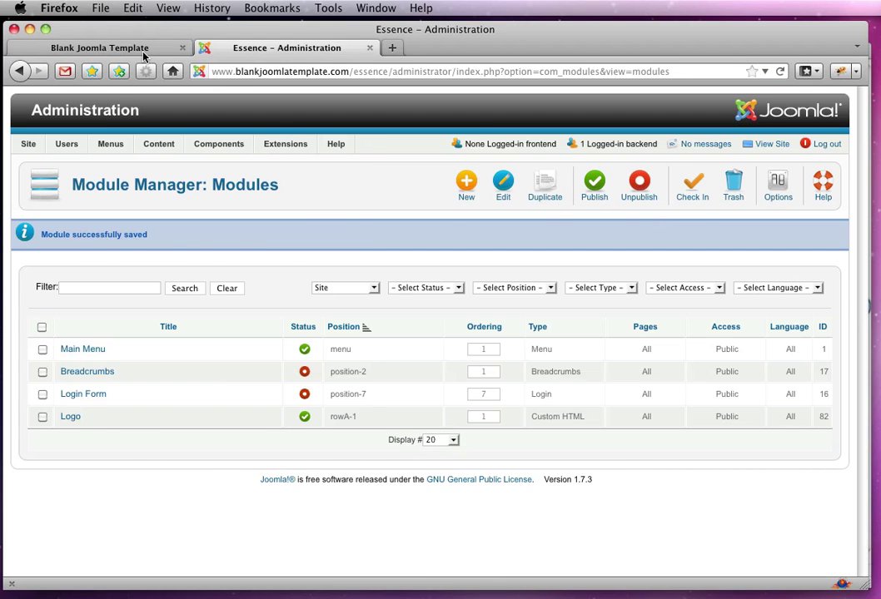
{"action": "left_click", "coordinate": [125, 48]}
{"action": "key", "text": "super+r"}
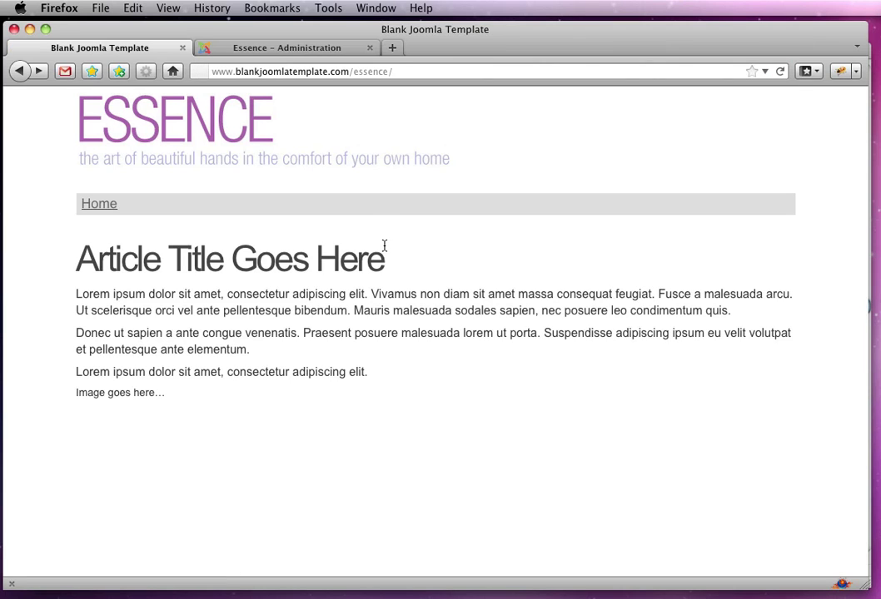
Switch to Illustrator and fit a new 72 x 23 px crop area around the three social icons in the header
{"action": "key", "text": "super+Tab"}
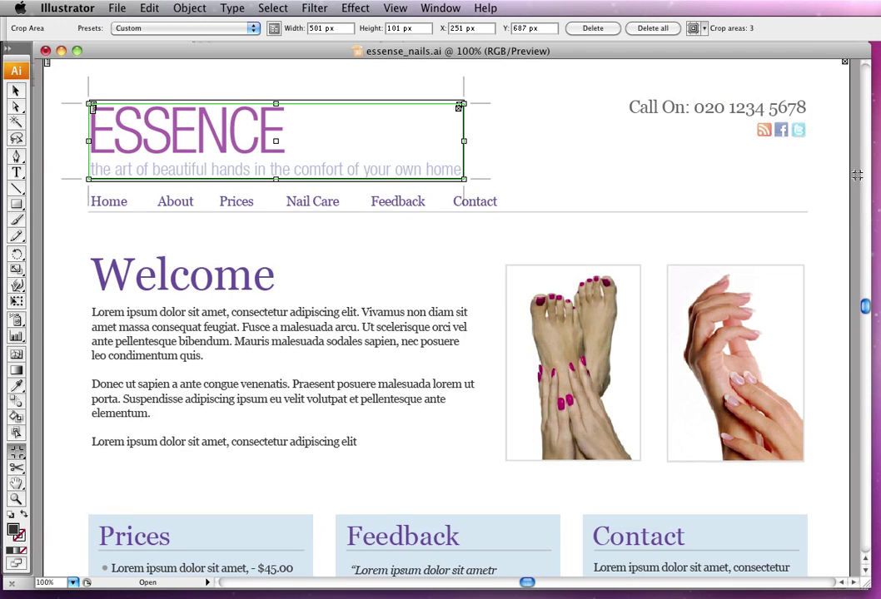
{"action": "left_click_drag", "start_coordinate": [855, 158], "coordinate": [741, 114]}
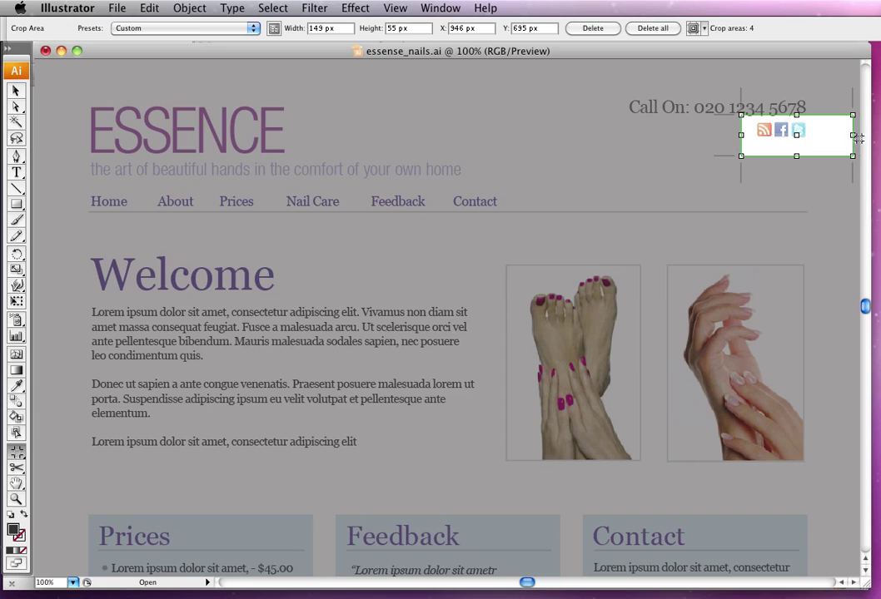
{"action": "left_click_drag", "start_coordinate": [847, 134], "coordinate": [754, 126]}
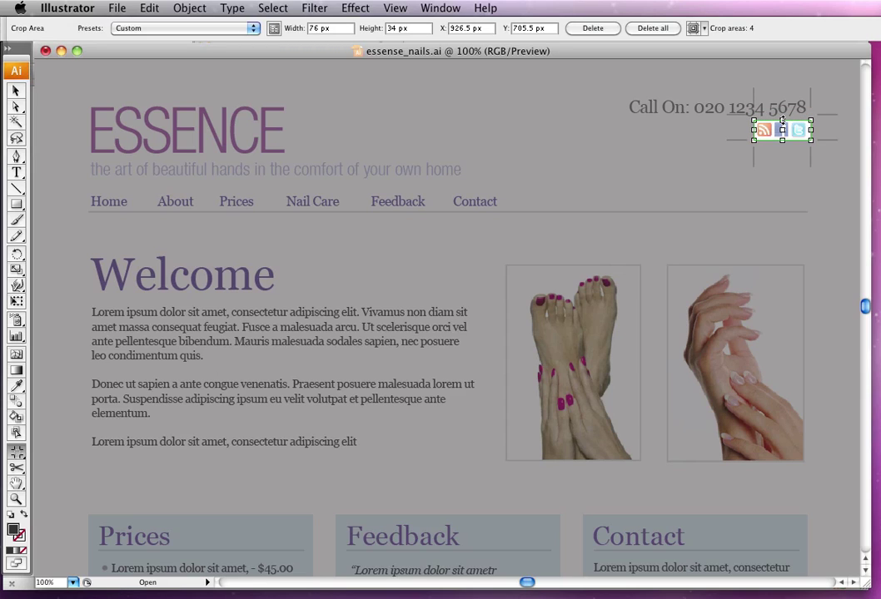
{"action": "left_click_drag", "start_coordinate": [782, 115], "coordinate": [807, 129]}
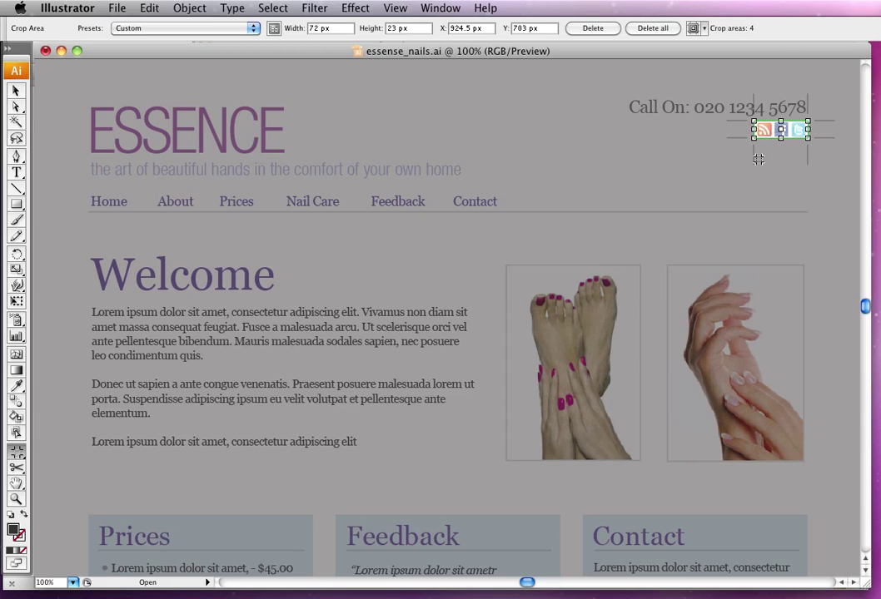
Export the cropped social icons for the web as the JPEG socials.jpg in the demo site folder
{"action": "left_click", "coordinate": [115, 8]}
{"action": "left_click", "coordinate": [167, 214]}
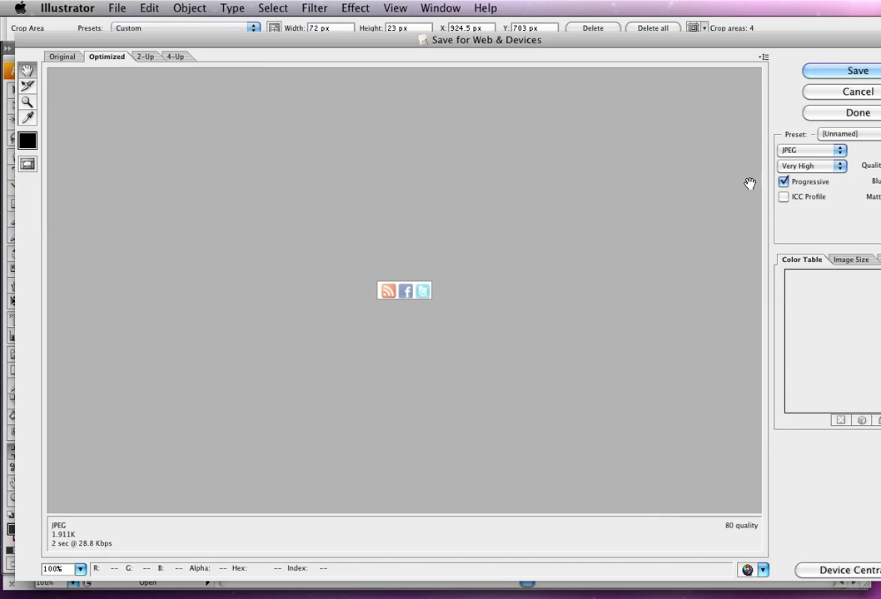
{"action": "left_click", "coordinate": [830, 74]}
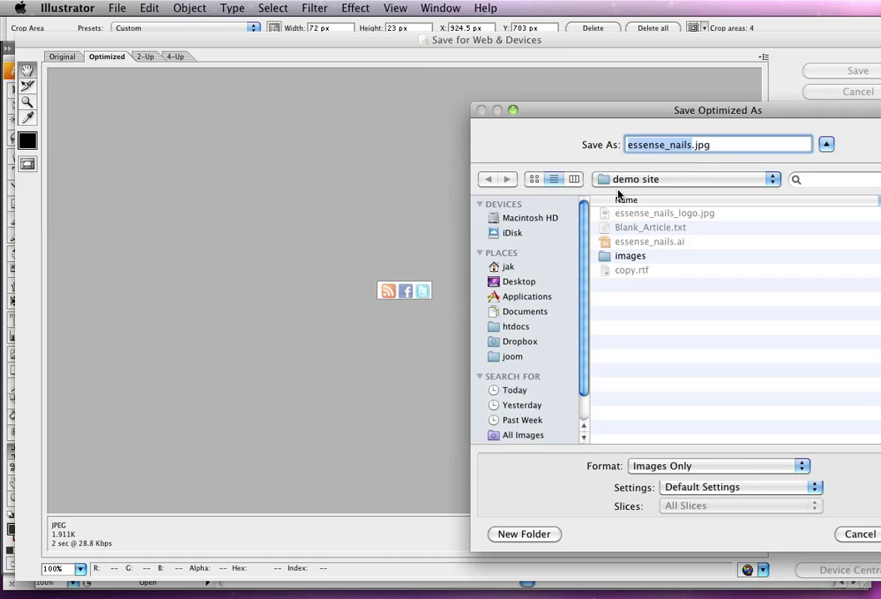
{"action": "type", "text": "socilas"}
{"action": "key", "text": "BackSpace"}
{"action": "key", "text": "BackSpace"}
{"action": "type", "text": "als"}
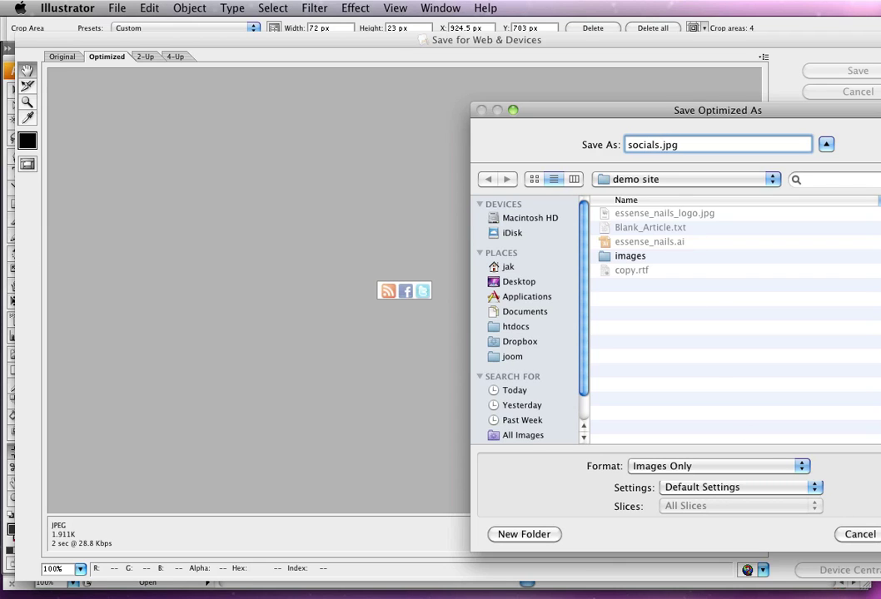
{"action": "key", "text": "Return"}
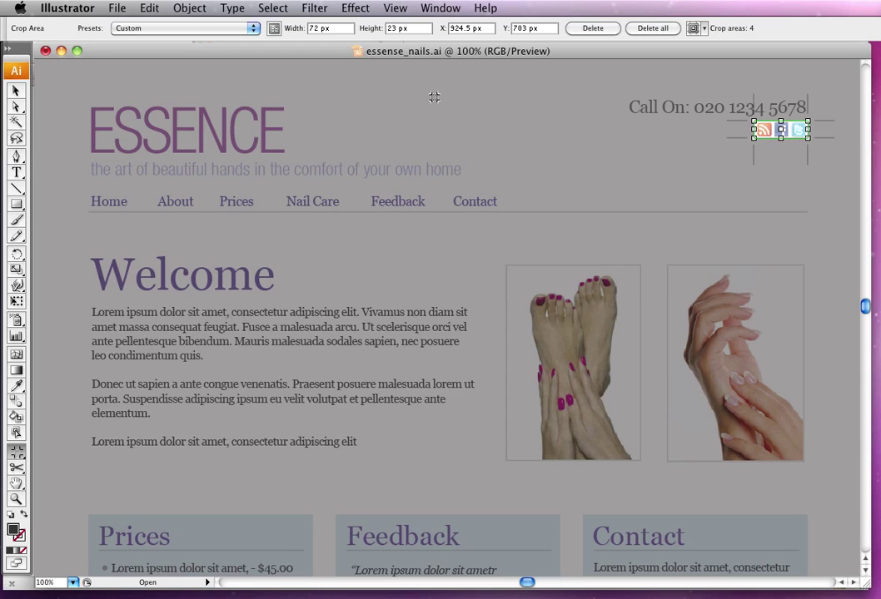
Switch back to Firefox and create a new Custom HTML module titled "Contact Box" with its title hidden
{"action": "key", "text": "super+Tab"}
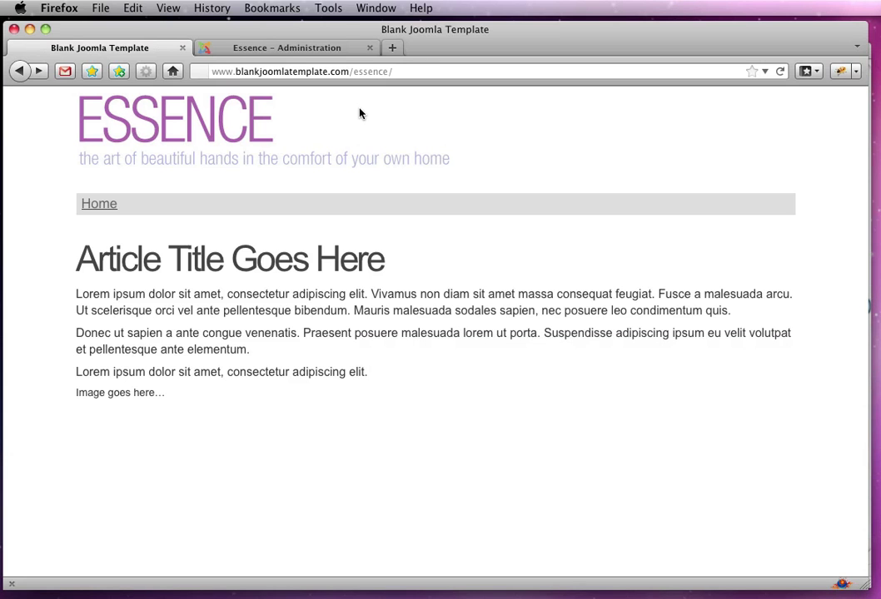
{"action": "left_click", "coordinate": [287, 48]}
{"action": "mouse_move", "coordinate": [263, 158]}
{"action": "left_click", "coordinate": [466, 185]}
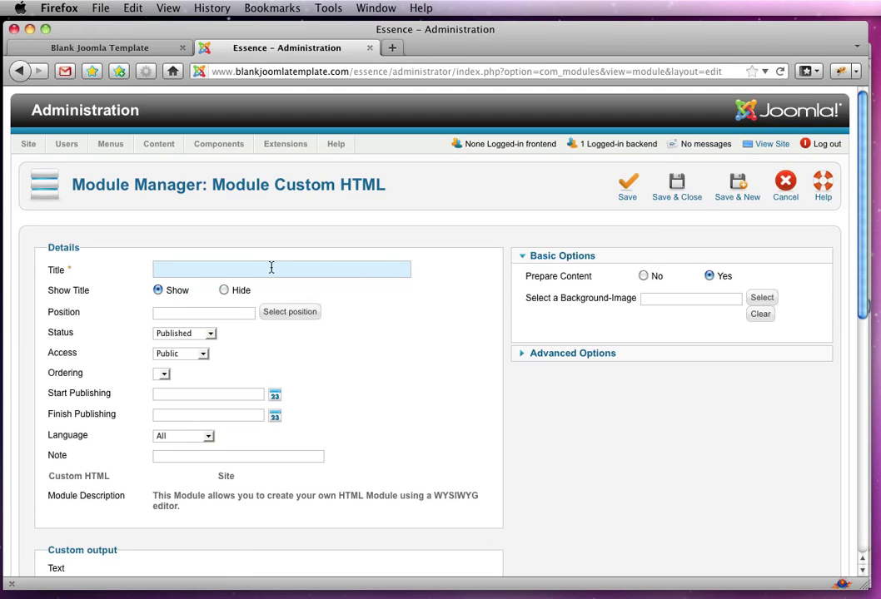
{"action": "type", "text": "Co"}
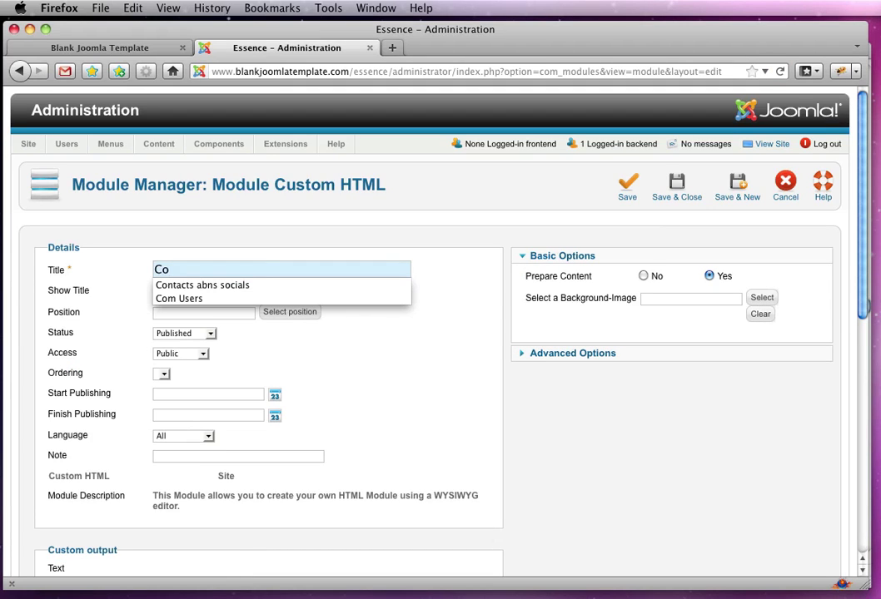
{"action": "type", "text": "ntact"}
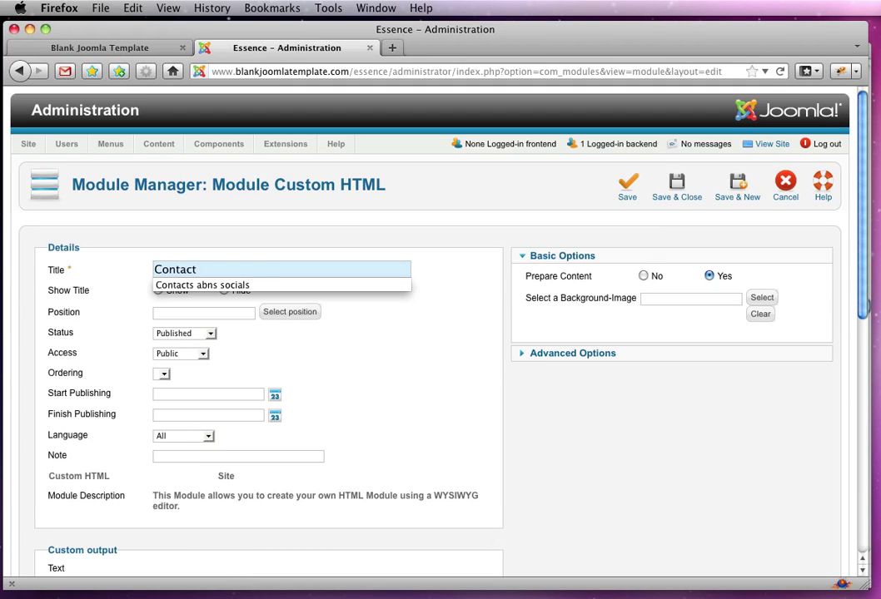
{"action": "type", "text": " Box"}
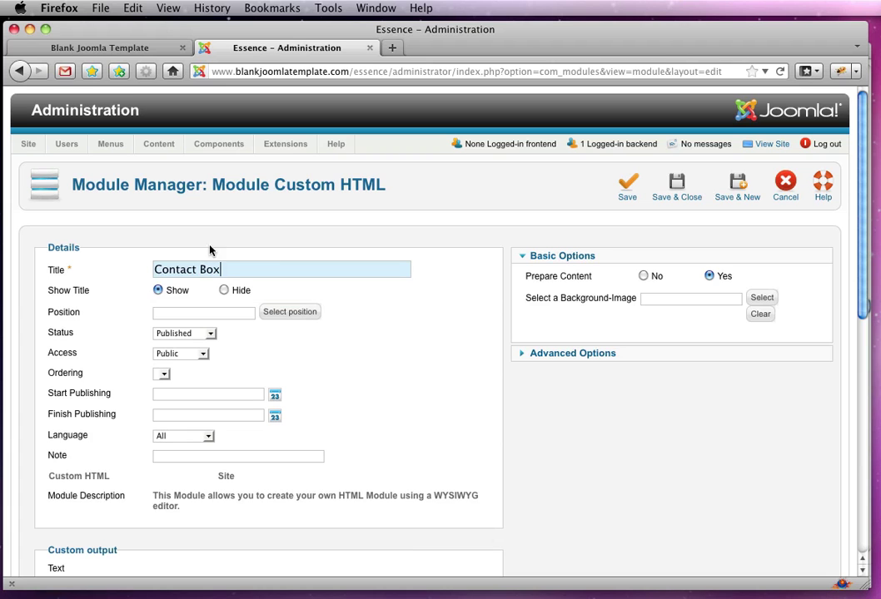
{"action": "left_click", "coordinate": [223, 290]}
Copy the "Call On" phone line from the Illustrator design and paste it into the module's custom output text
{"action": "scroll", "coordinate": [191, 471], "scroll_direction": "down", "scroll_amount": 6}
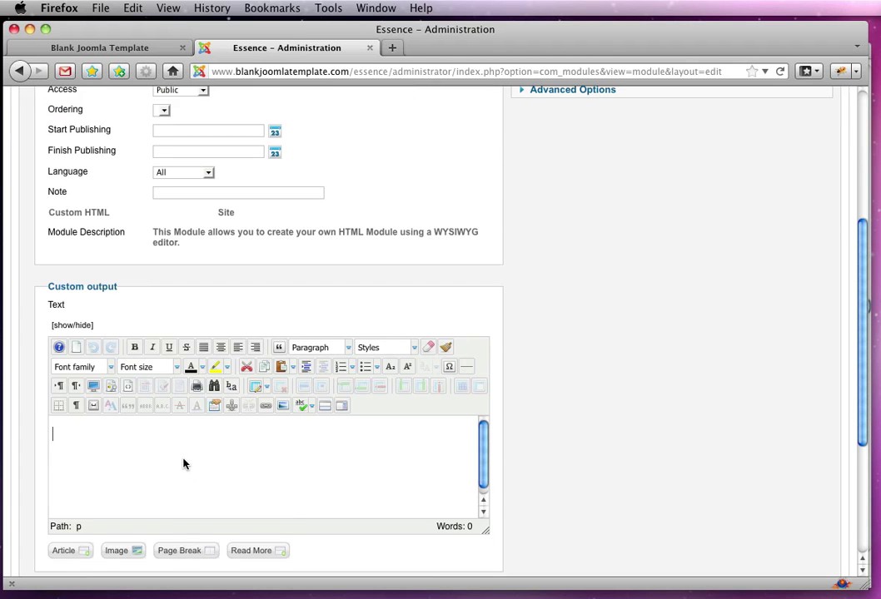
{"action": "key", "text": "super+Tab"}
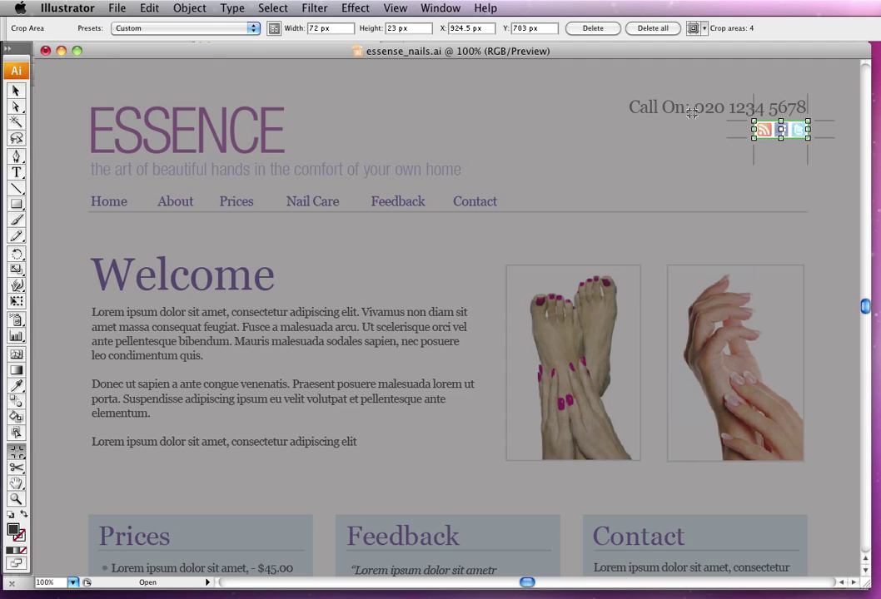
{"action": "key", "text": "Escape"}
{"action": "key", "text": "t"}
{"action": "left_click", "coordinate": [688, 108]}
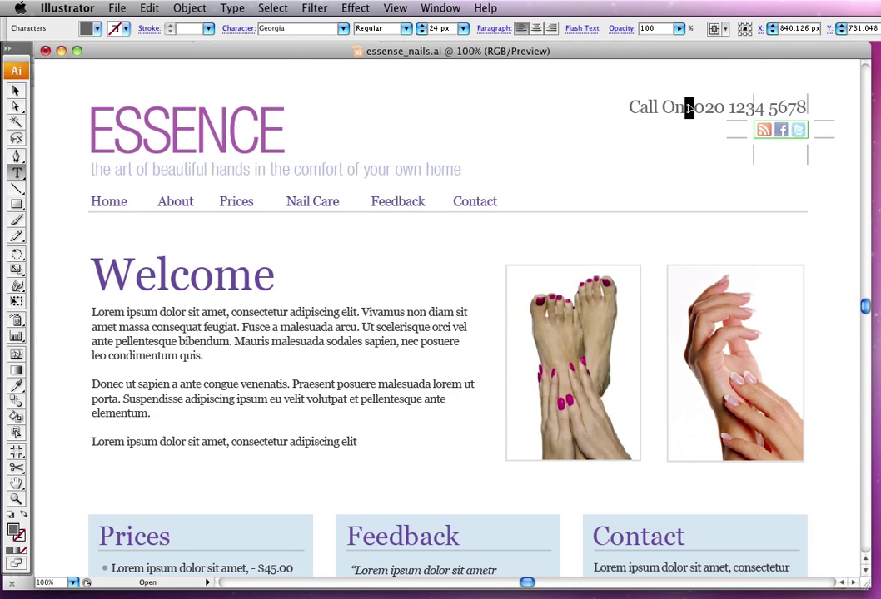
{"action": "key", "text": "super+a"}
{"action": "key", "text": "super+c"}
{"action": "key", "text": "super+Tab"}
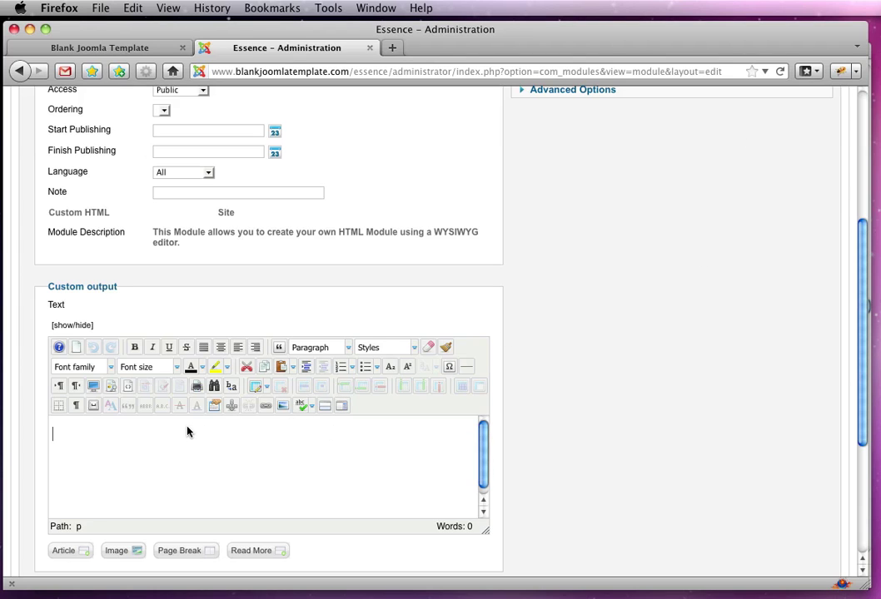
{"action": "key", "text": "super+v"}
Format the pasted "Call On" line as a Div and align it to the right
{"action": "left_click_drag", "start_coordinate": [192, 434], "coordinate": [51, 434]}
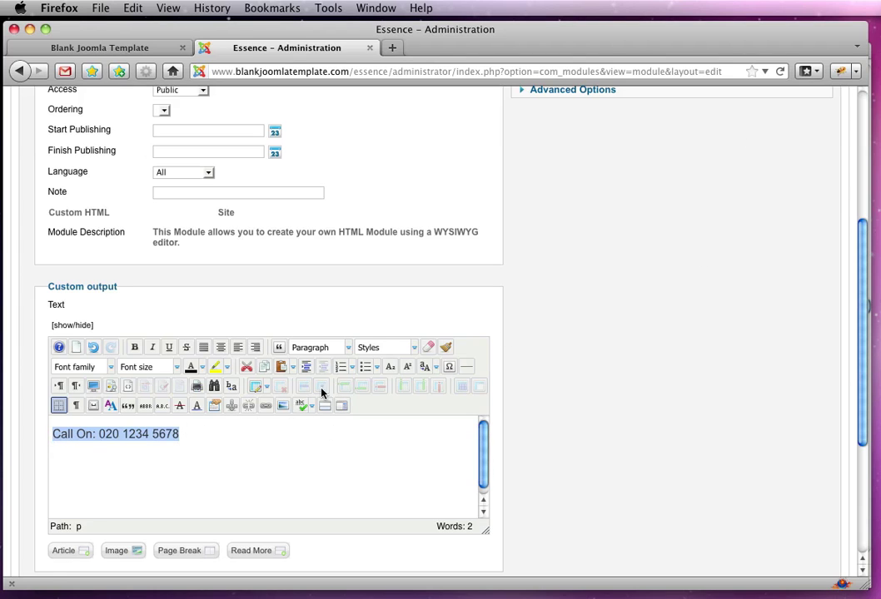
{"action": "left_click", "coordinate": [348, 348]}
{"action": "left_click", "coordinate": [334, 399]}
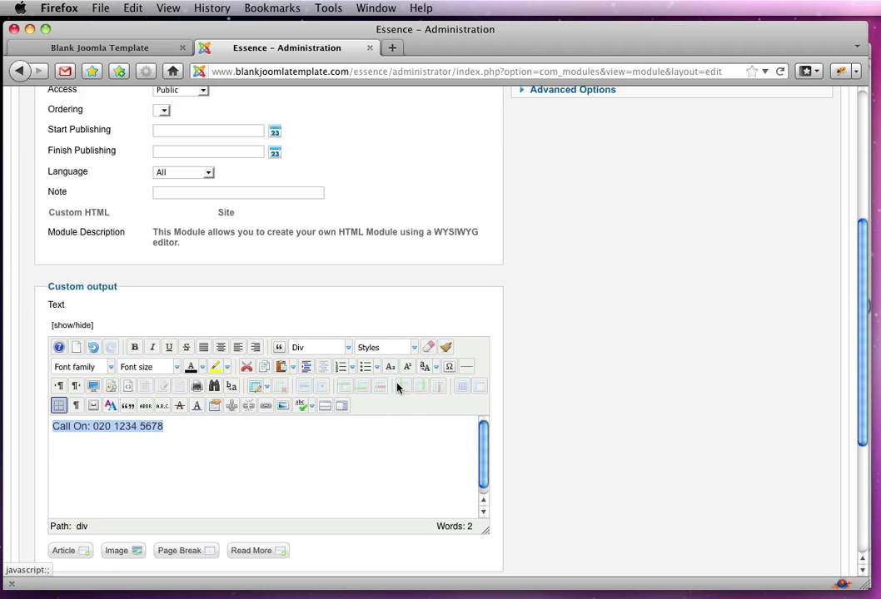
{"action": "left_click", "coordinate": [254, 347]}
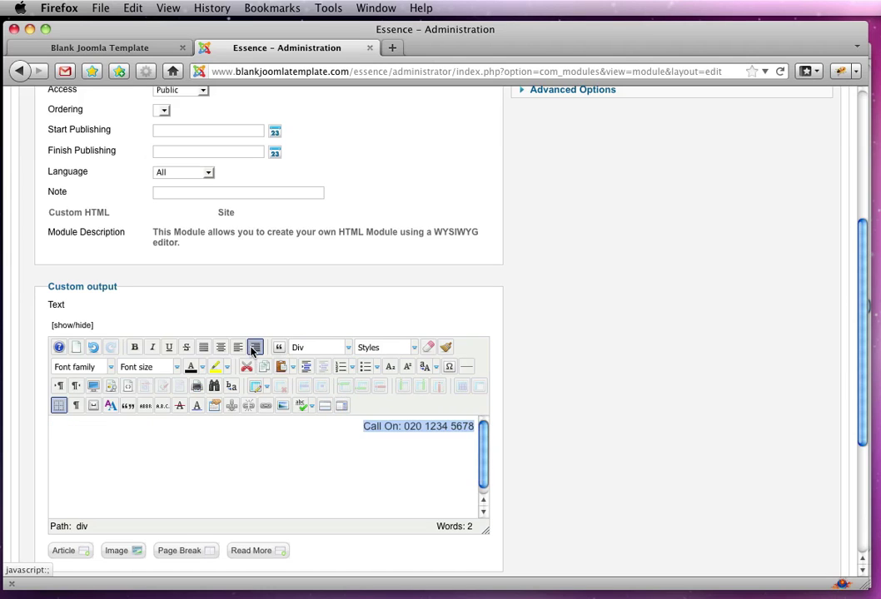
Open the Image Manager with the cursor after the phone line and upload socials.jpg to the root image folder
{"action": "left_click", "coordinate": [472, 431]}
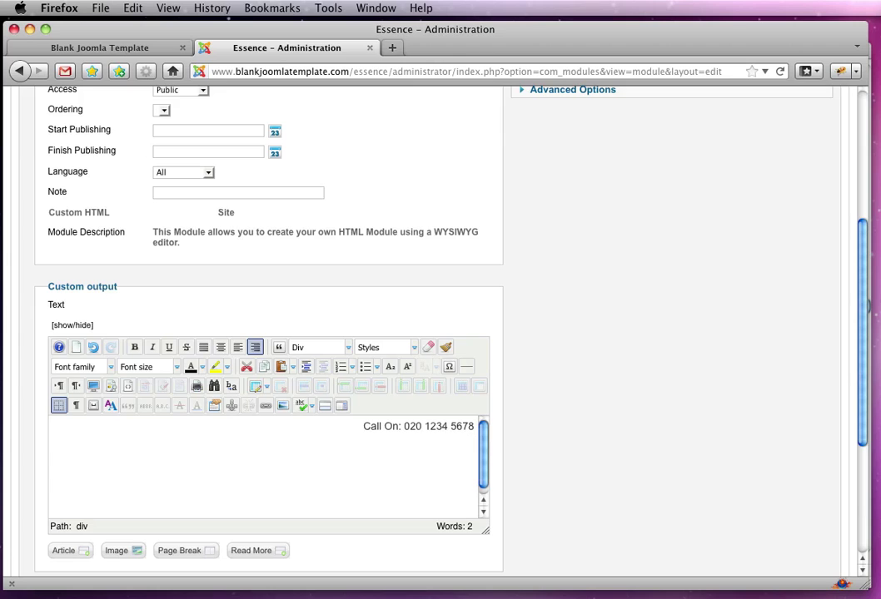
{"action": "left_click", "coordinate": [283, 406]}
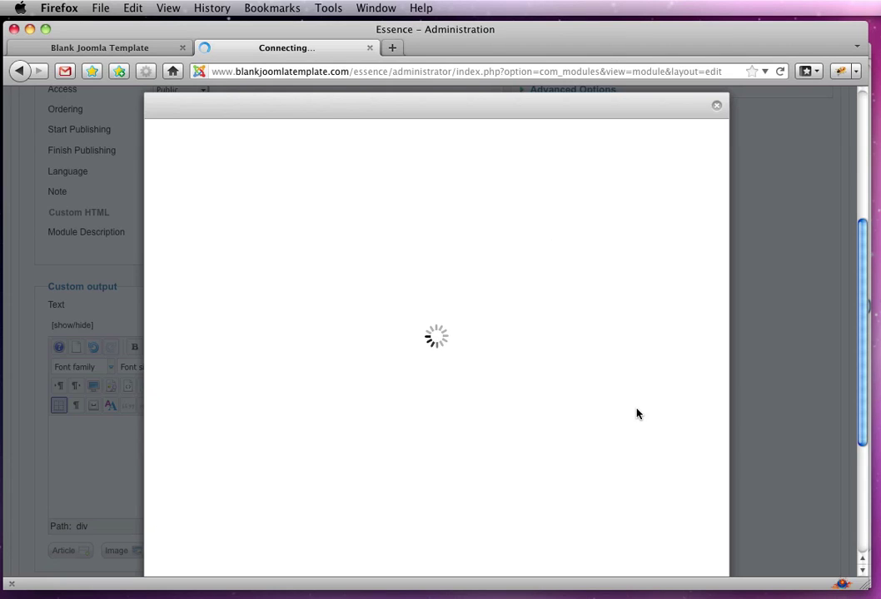
{"action": "left_click", "coordinate": [684, 334]}
{"action": "left_click", "coordinate": [457, 470]}
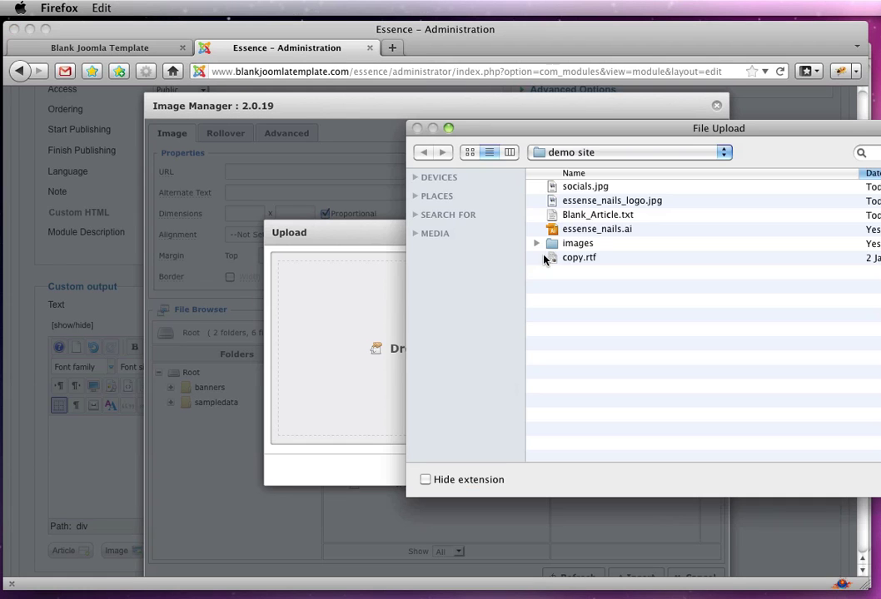
{"action": "double_click", "coordinate": [586, 186]}
{"action": "left_click", "coordinate": [515, 466]}
{"action": "left_click", "coordinate": [569, 467]}
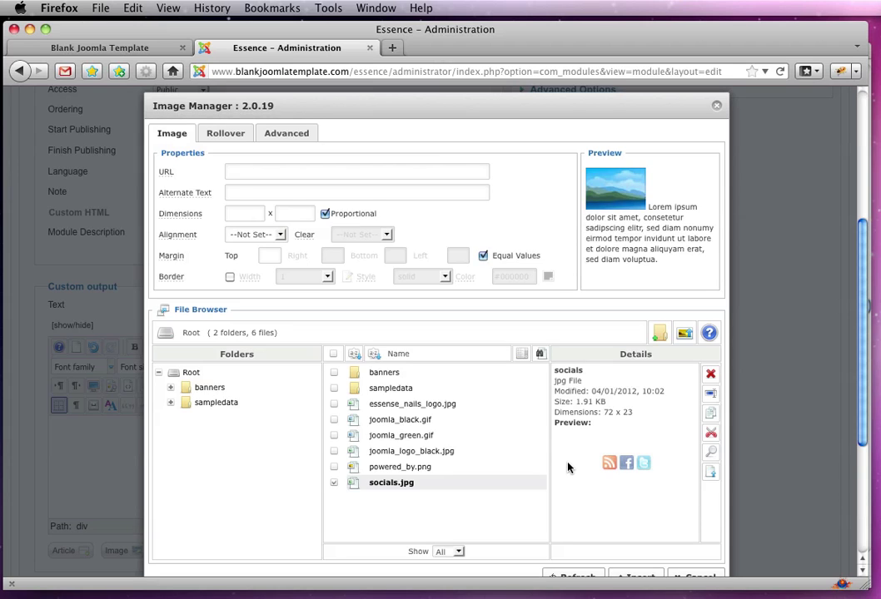
Insert socials.jpg into the module's custom output at 72 x 23 with Right alignment
{"action": "left_click", "coordinate": [415, 484]}
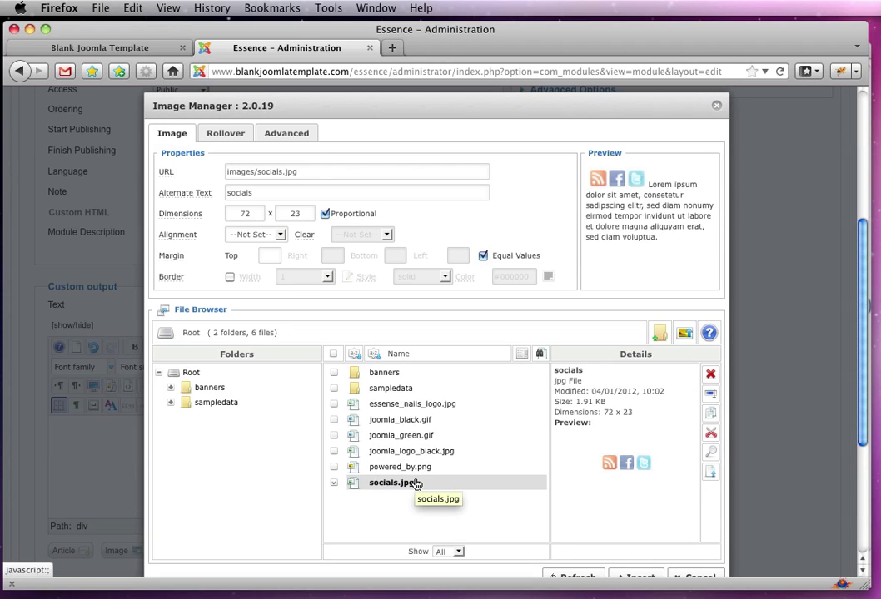
{"action": "left_click", "coordinate": [264, 235]}
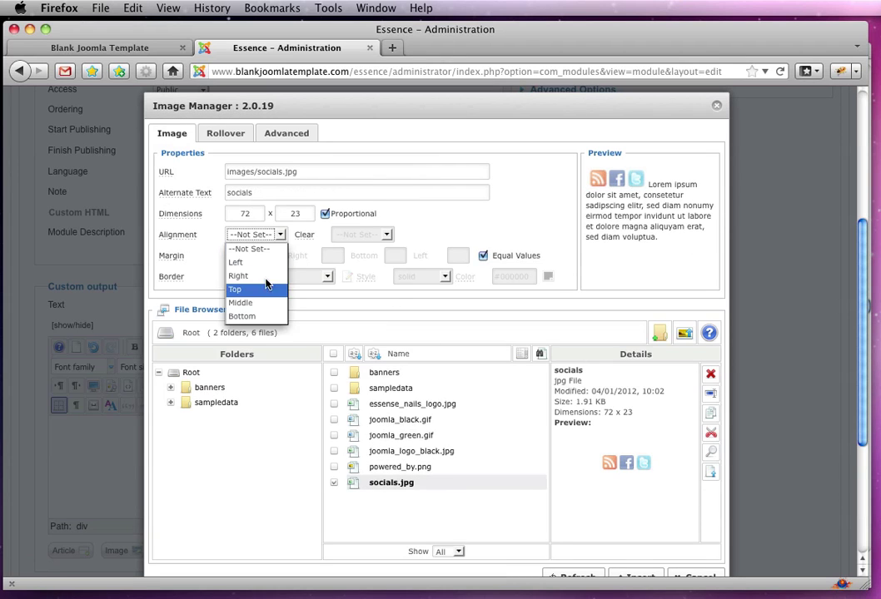
{"action": "left_click", "coordinate": [265, 275]}
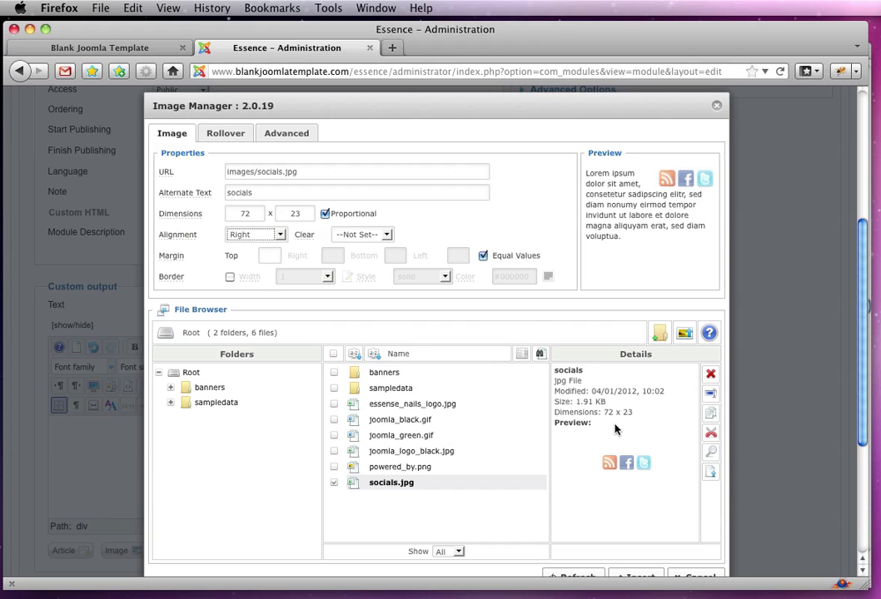
{"action": "scroll", "coordinate": [739, 504], "scroll_direction": "down", "scroll_amount": 3}
{"action": "left_click", "coordinate": [629, 519]}
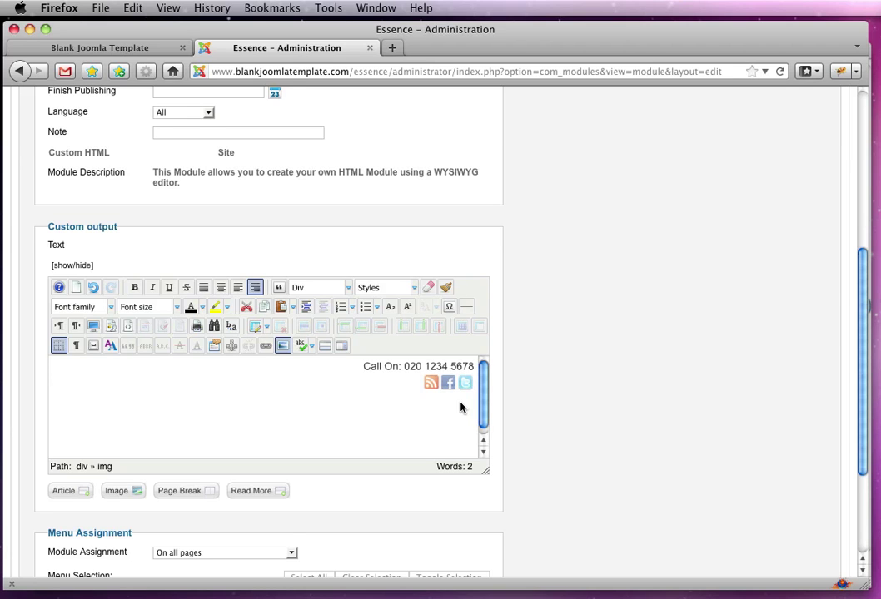
{"action": "scroll", "coordinate": [462, 407], "scroll_direction": "up", "scroll_amount": 1}
{"action": "scroll", "coordinate": [462, 407], "scroll_direction": "up", "scroll_amount": 1}
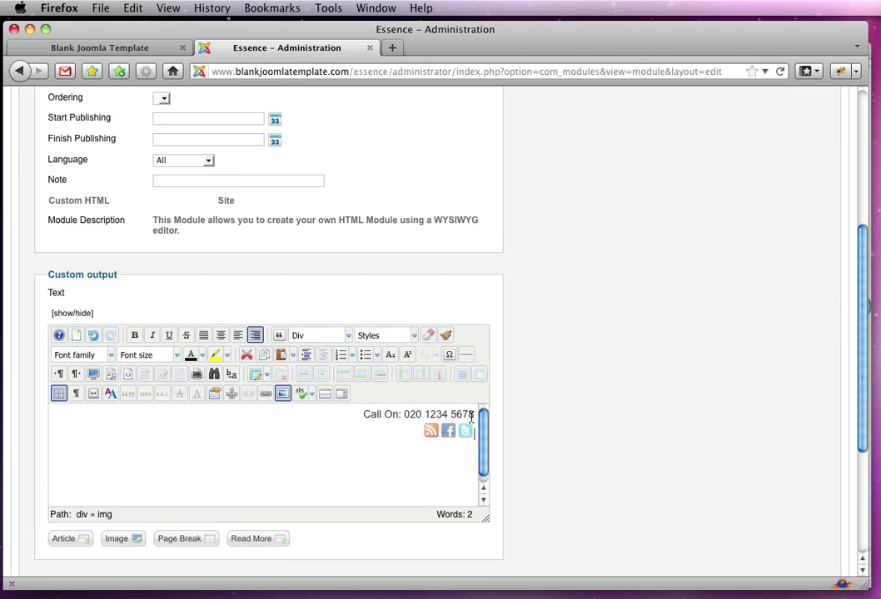
{"action": "scroll", "coordinate": [471, 416], "scroll_direction": "up", "scroll_amount": 2}
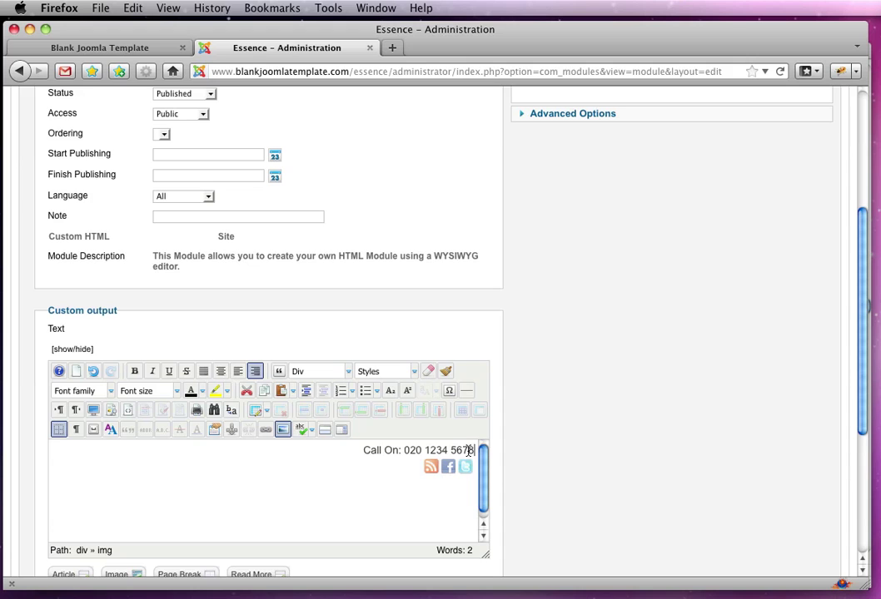
Format the "Call On" phone line as Heading 2 and save and close the Contact Box module
{"action": "left_click_drag", "start_coordinate": [473, 451], "coordinate": [359, 454]}
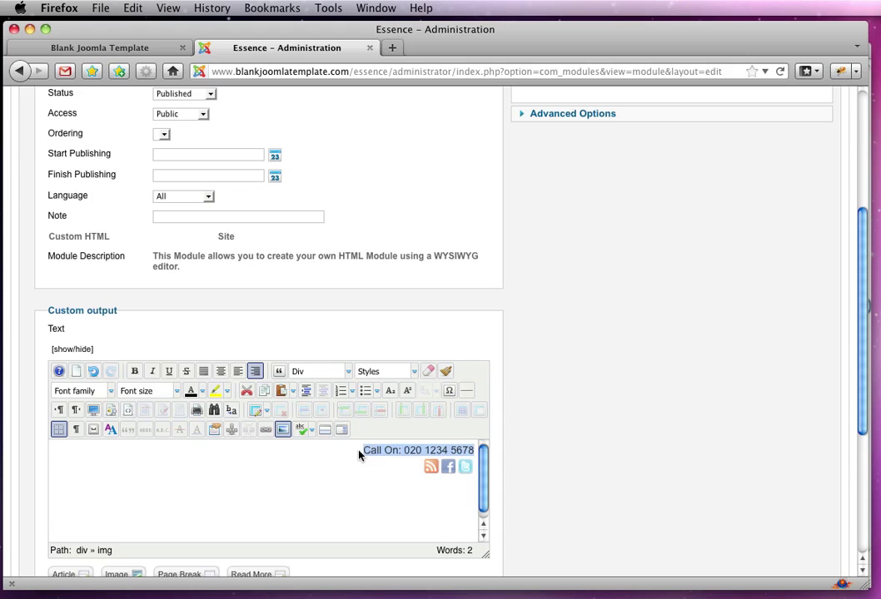
{"action": "left_click", "coordinate": [348, 372]}
{"action": "scroll", "coordinate": [337, 441], "scroll_direction": "down", "scroll_amount": 2}
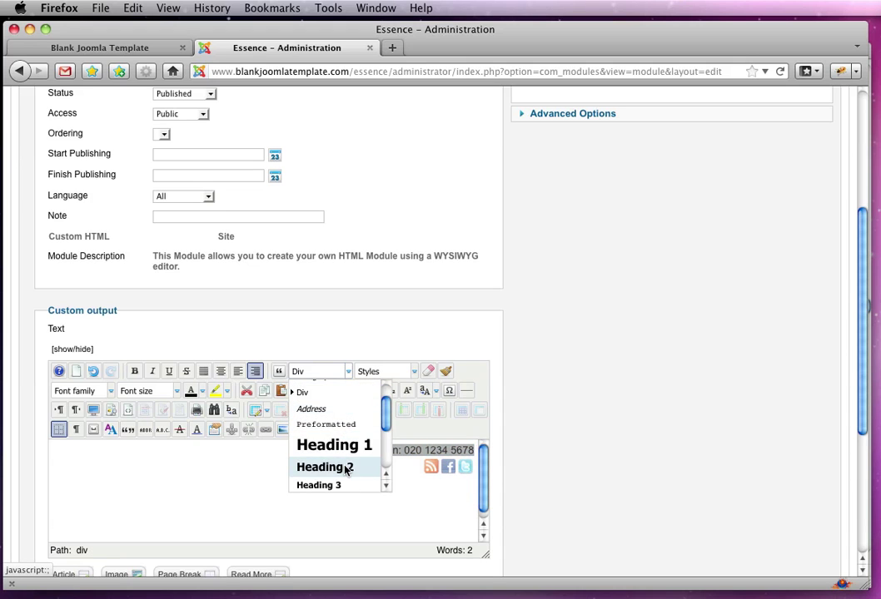
{"action": "left_click", "coordinate": [344, 467]}
{"action": "scroll", "coordinate": [570, 401], "scroll_direction": "up", "scroll_amount": 4}
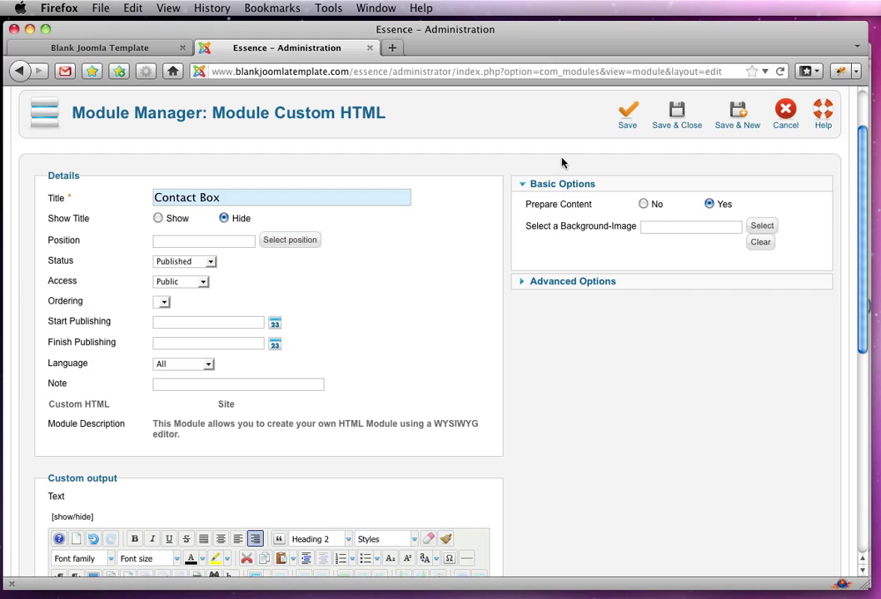
{"action": "left_click", "coordinate": [672, 118]}
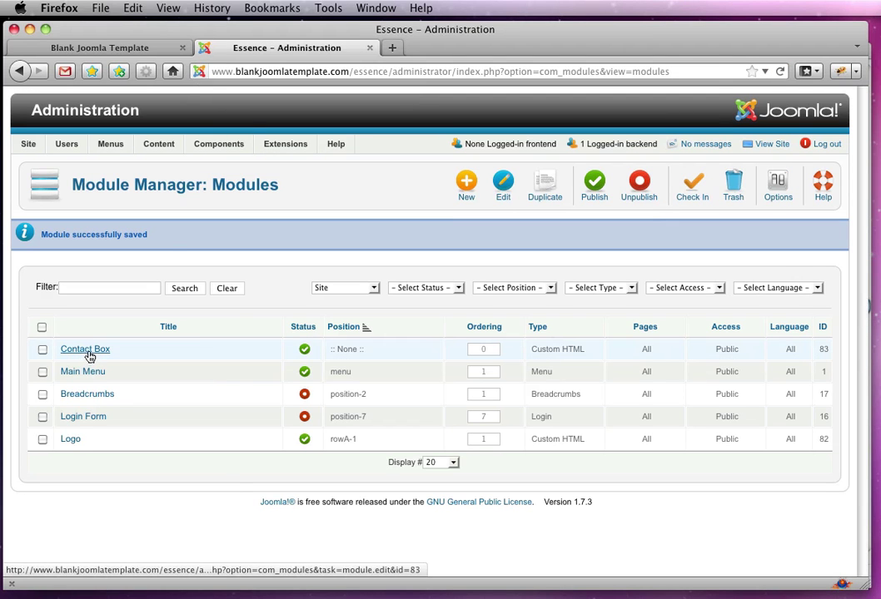
Assign the Contact Box module to position rowA-4, save and close it, and reload the front-end page to check the header
{"action": "left_click", "coordinate": [89, 357]}
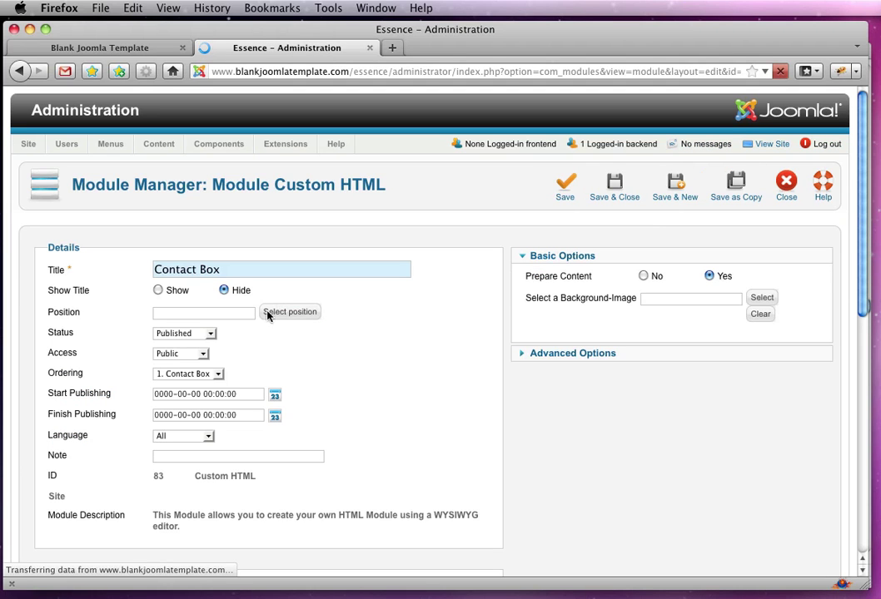
{"action": "left_click", "coordinate": [272, 313]}
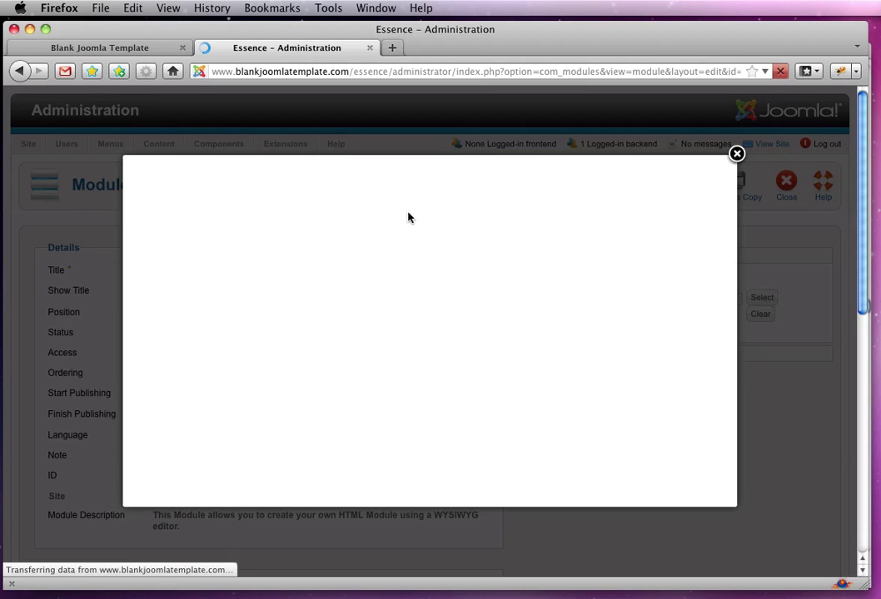
{"action": "scroll", "coordinate": [270, 312], "scroll_direction": "down", "scroll_amount": 10}
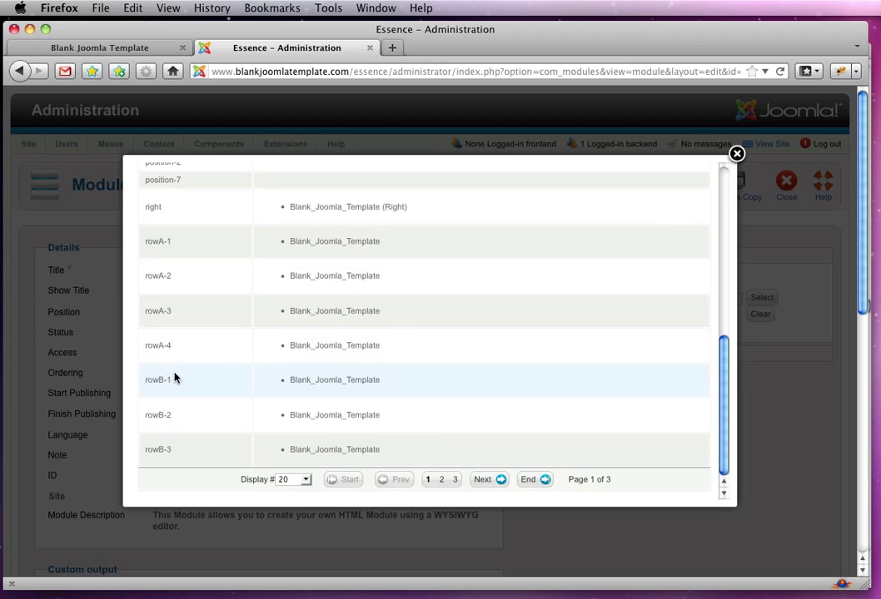
{"action": "scroll", "coordinate": [334, 349], "scroll_direction": "up", "scroll_amount": 10}
{"action": "scroll", "coordinate": [328, 349], "scroll_direction": "down", "scroll_amount": 5}
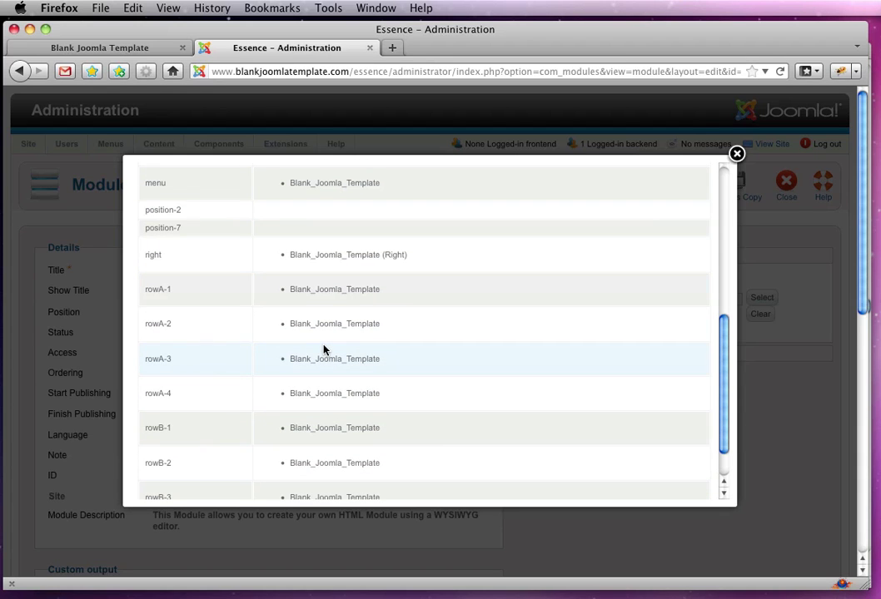
{"action": "left_click", "coordinate": [161, 395]}
{"action": "left_click", "coordinate": [614, 184]}
{"action": "left_click", "coordinate": [80, 45]}
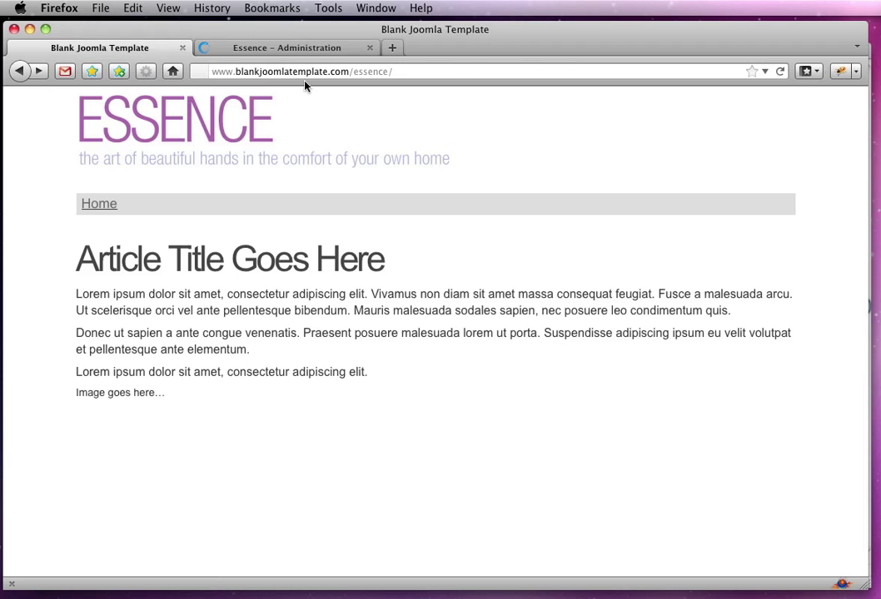
{"action": "key", "text": "super+r"}
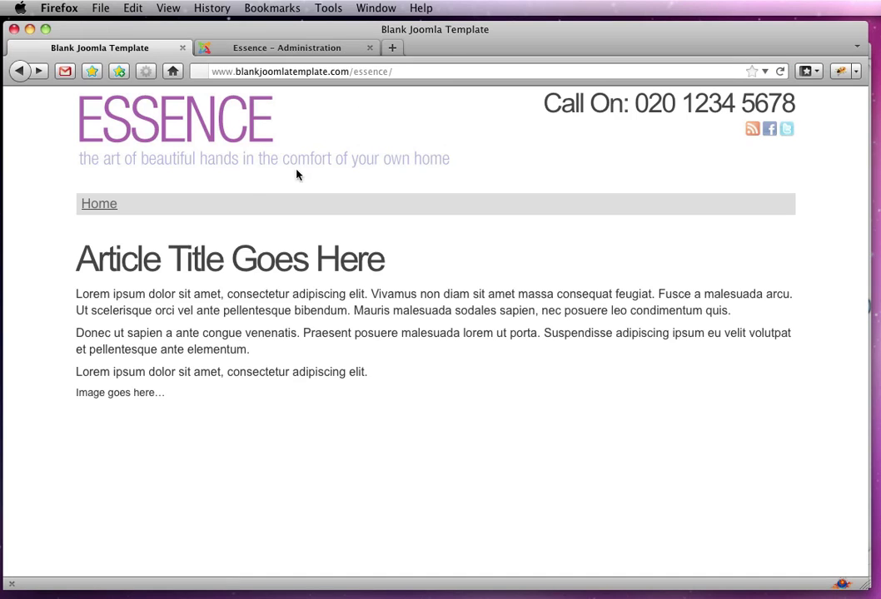
Inspect the grey menu bar on the page and change the #NavWrapper background colour to Transparent
{"action": "right_click", "coordinate": [154, 203]}
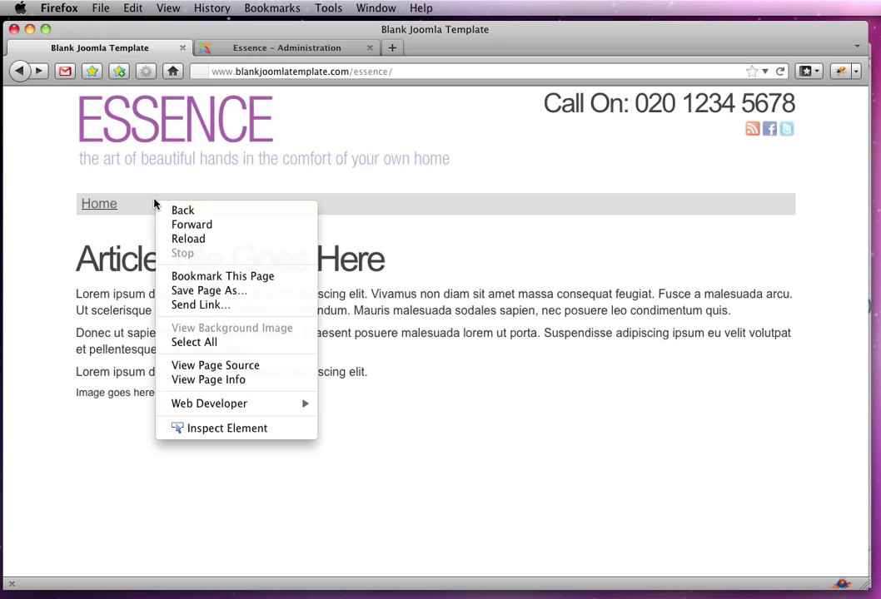
{"action": "left_click", "coordinate": [264, 427]}
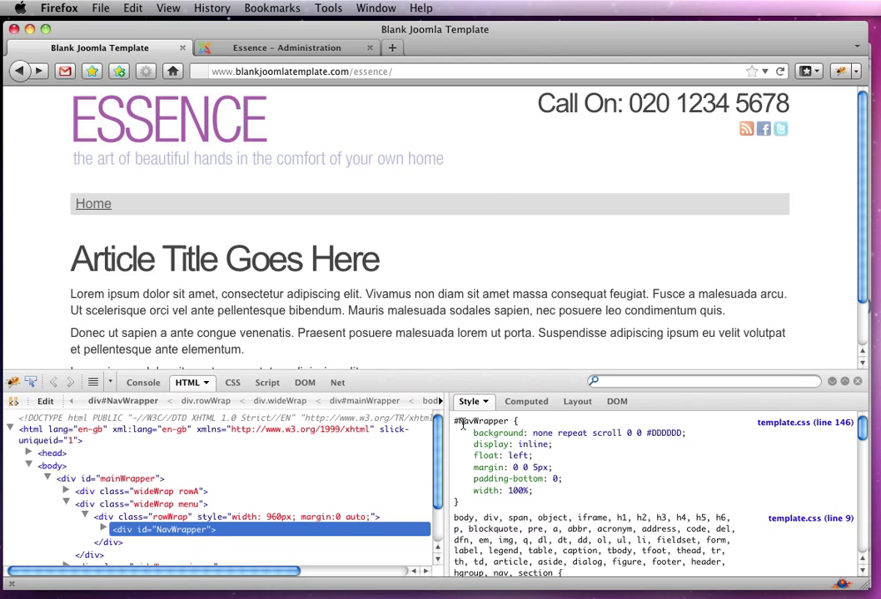
{"action": "left_click", "coordinate": [648, 433]}
{"action": "left_click", "coordinate": [648, 433]}
{"action": "left_click_drag", "start_coordinate": [645, 432], "coordinate": [688, 435]}
{"action": "type", "text": "Transparent"}
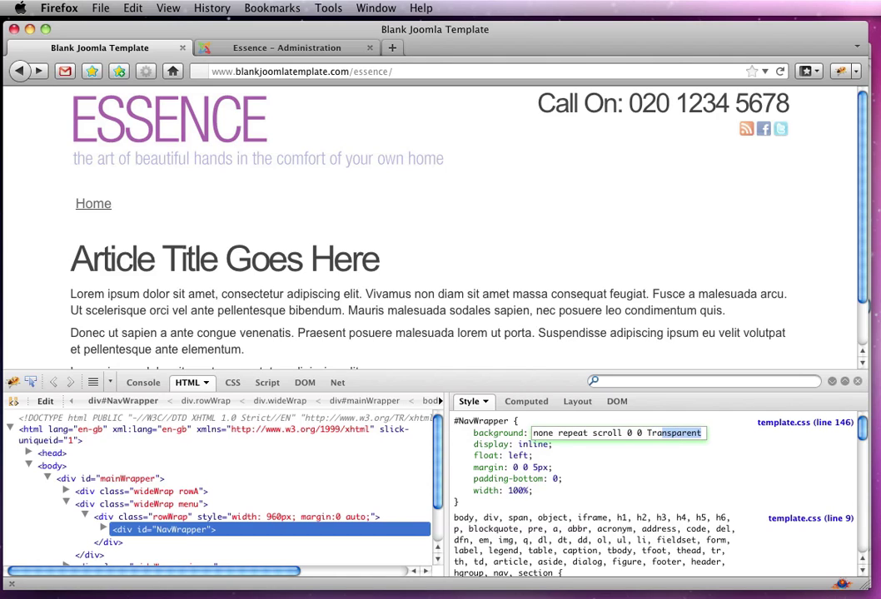
{"action": "key", "text": "Return"}
Add a border-bottom property of 1px solid to the #NavWrapper rule in the inspector
{"action": "left_click", "coordinate": [548, 425]}
{"action": "type", "text": "border"}
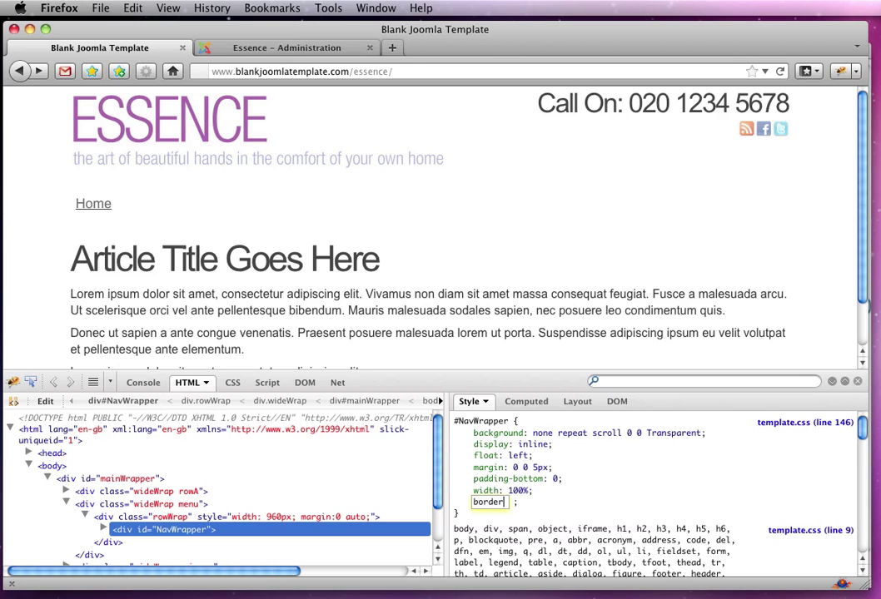
{"action": "type", "text": "-bottom"}
{"action": "key", "text": "Tab"}
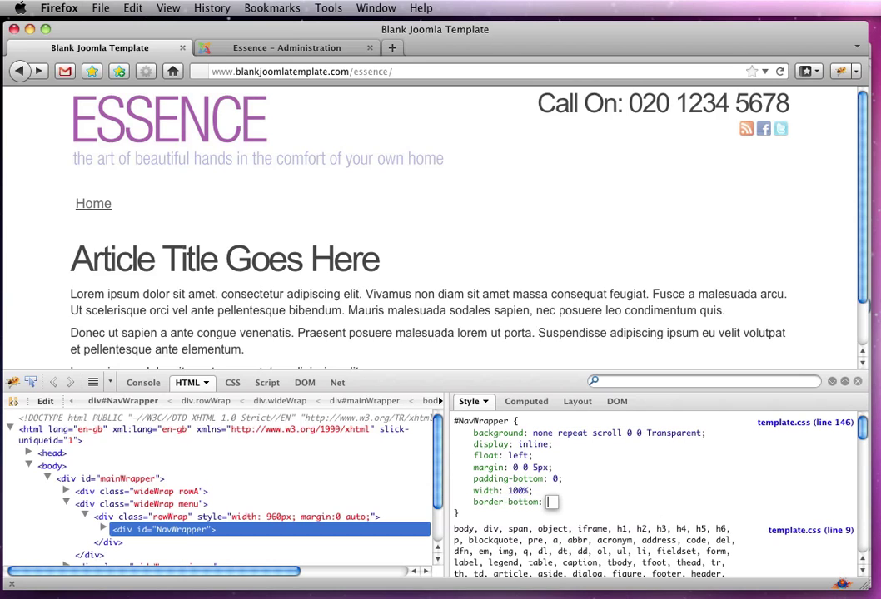
{"action": "type", "text": "1px solid"}
{"action": "key", "text": "Return"}
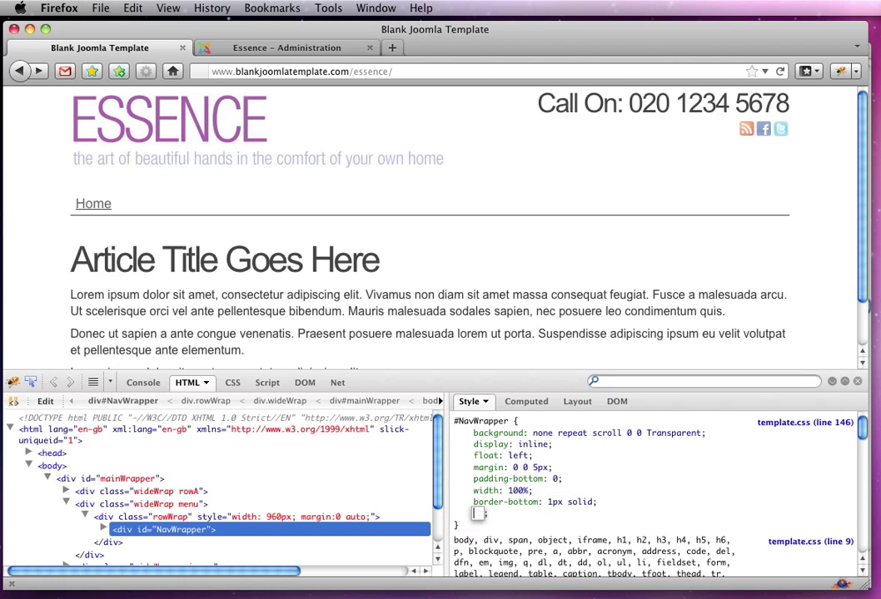
{"action": "left_click", "coordinate": [629, 462]}
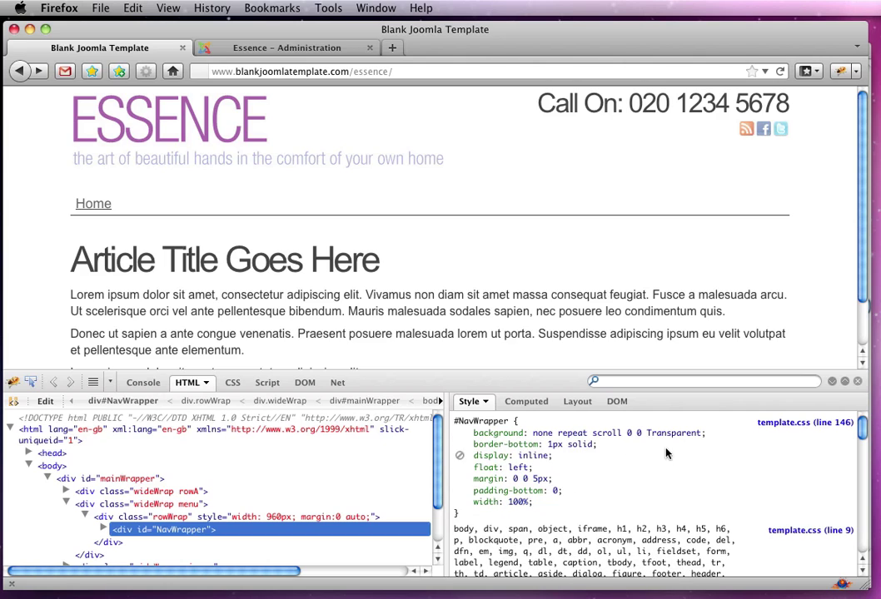
Set the colour of the #NavWrapper bottom border to #888, trying #ddd first
{"action": "left_click", "coordinate": [570, 445]}
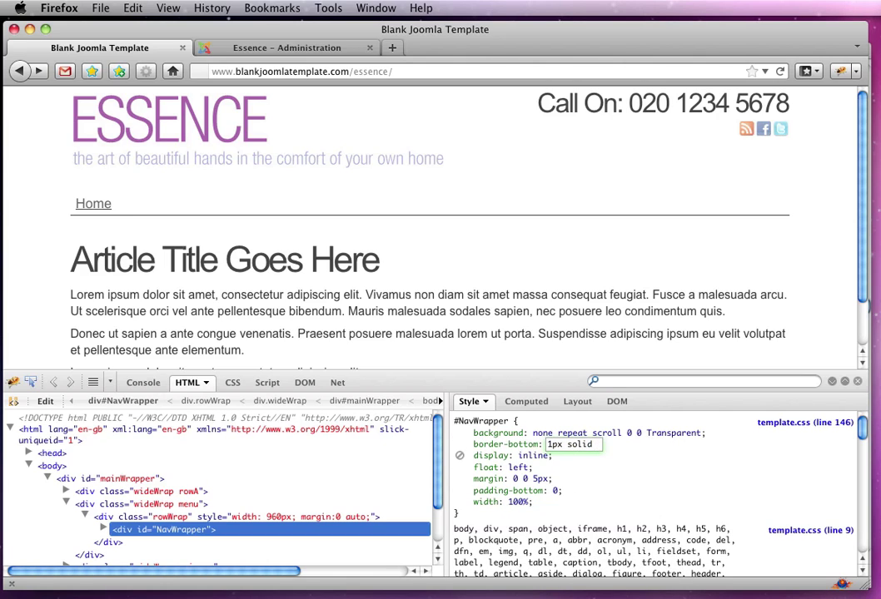
{"action": "type", "text": "#ddd"}
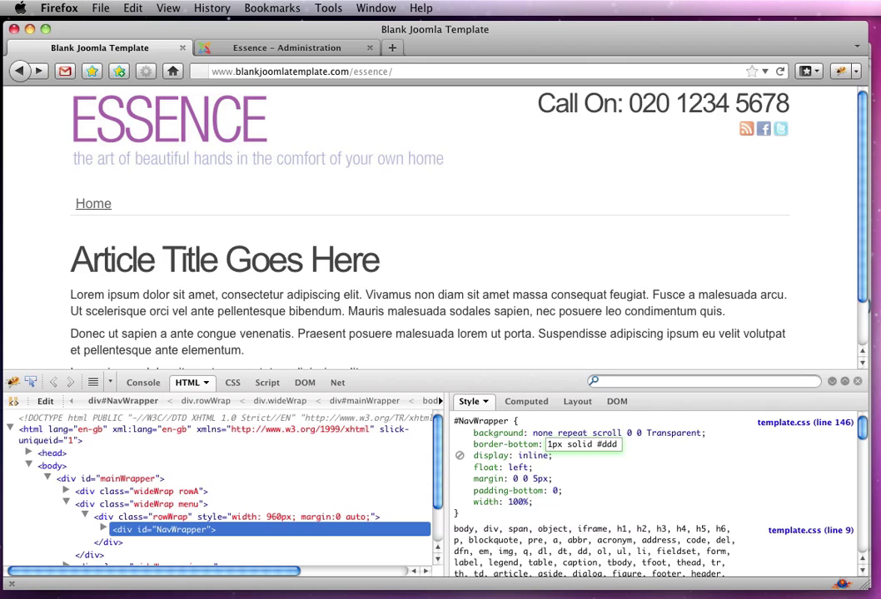
{"action": "key", "text": "BackSpace"}
{"action": "key", "text": "BackSpace"}
{"action": "key", "text": "BackSpace"}
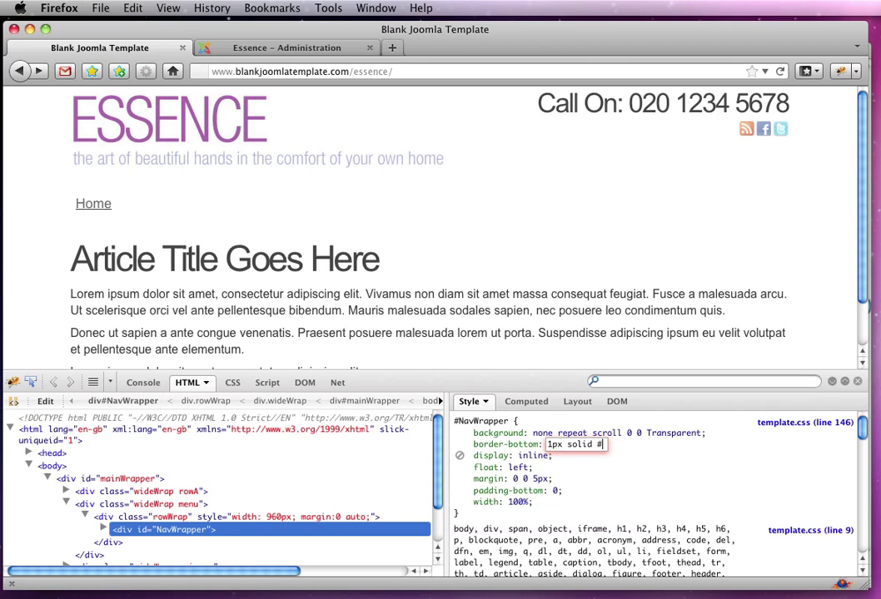
{"action": "type", "text": "888"}
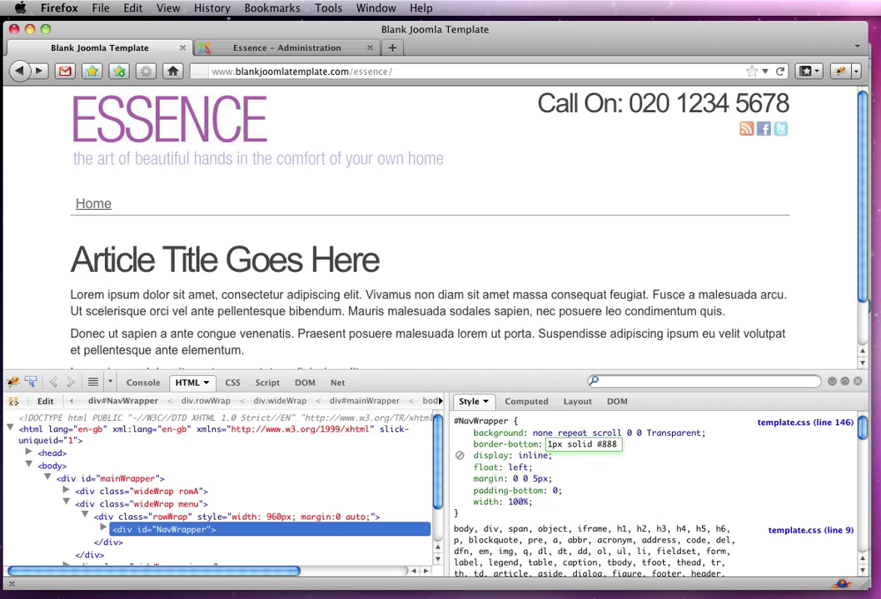
{"action": "key", "text": "Return"}
Copy the whole edited #NavWrapper rule from the inspector and switch to Dreamweaver
{"action": "left_click_drag", "start_coordinate": [455, 422], "coordinate": [498, 513]}
{"action": "key", "text": "super+c"}
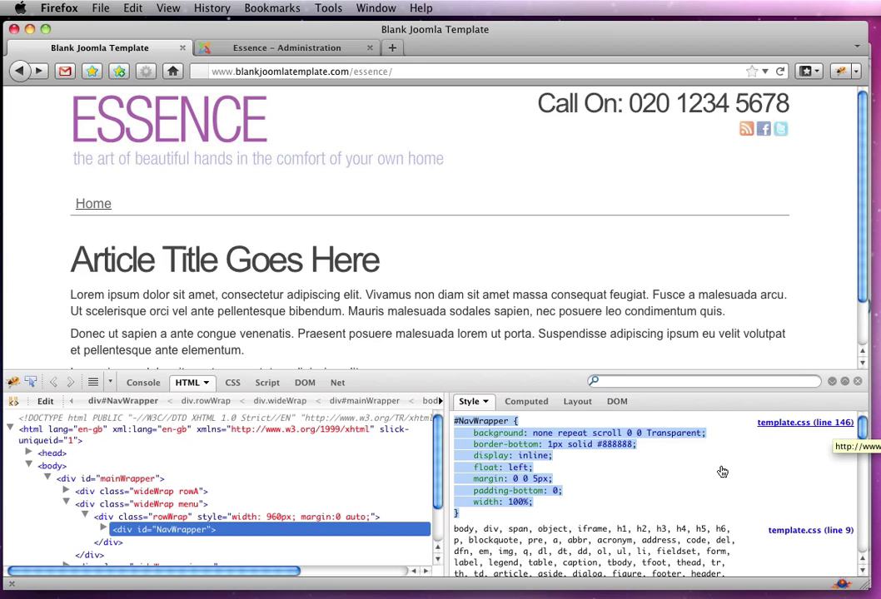
{"action": "key", "text": "super+Tab"}
{"action": "key", "text": "super+Tab"}
{"action": "key", "text": "super+Tab"}
{"action": "key", "text": "super+Tab"}
{"action": "key", "text": "super+Tab"}
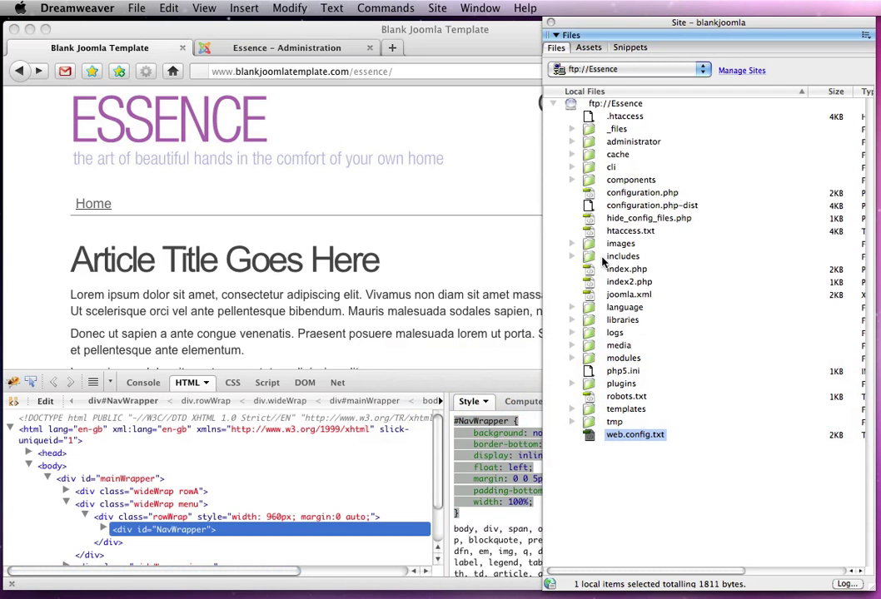
Refresh the site's templates folder and open template.css from the css folder of blank_joomla_template
{"action": "left_click", "coordinate": [624, 408]}
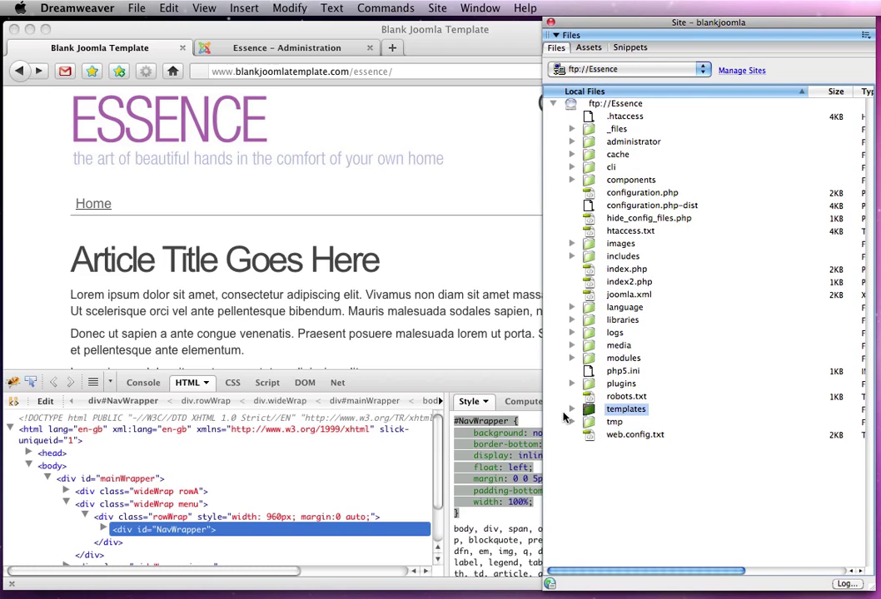
{"action": "left_click", "coordinate": [570, 409]}
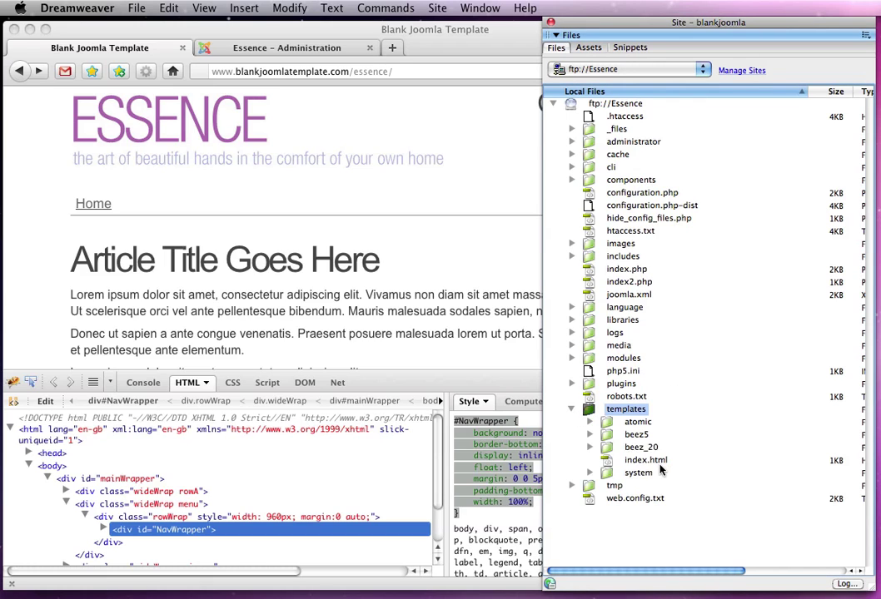
{"action": "right_click", "coordinate": [630, 412]}
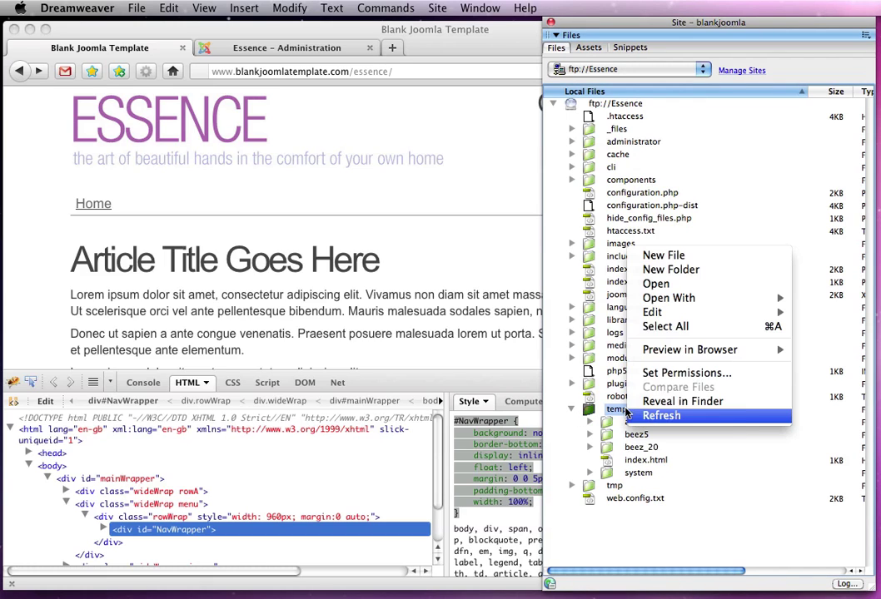
{"action": "left_click", "coordinate": [671, 416]}
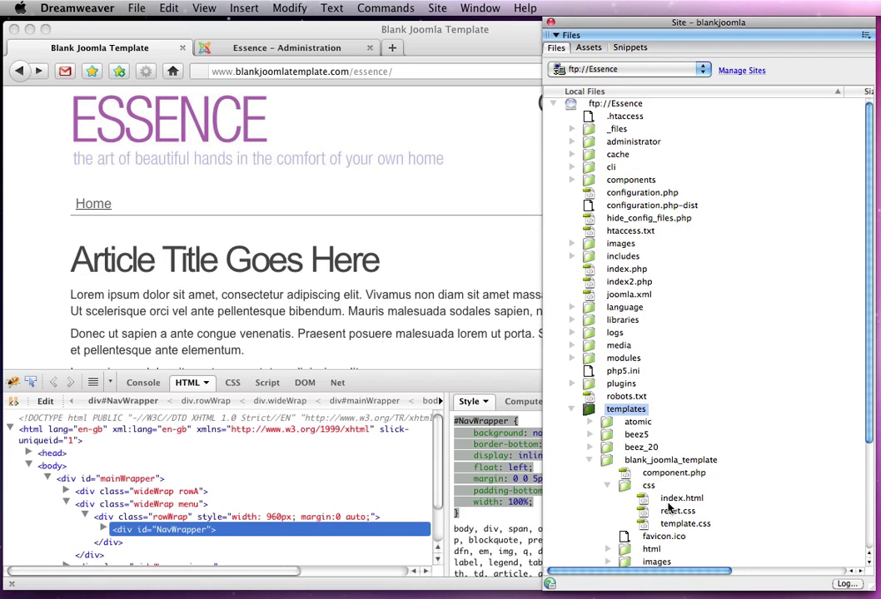
{"action": "left_click", "coordinate": [681, 523]}
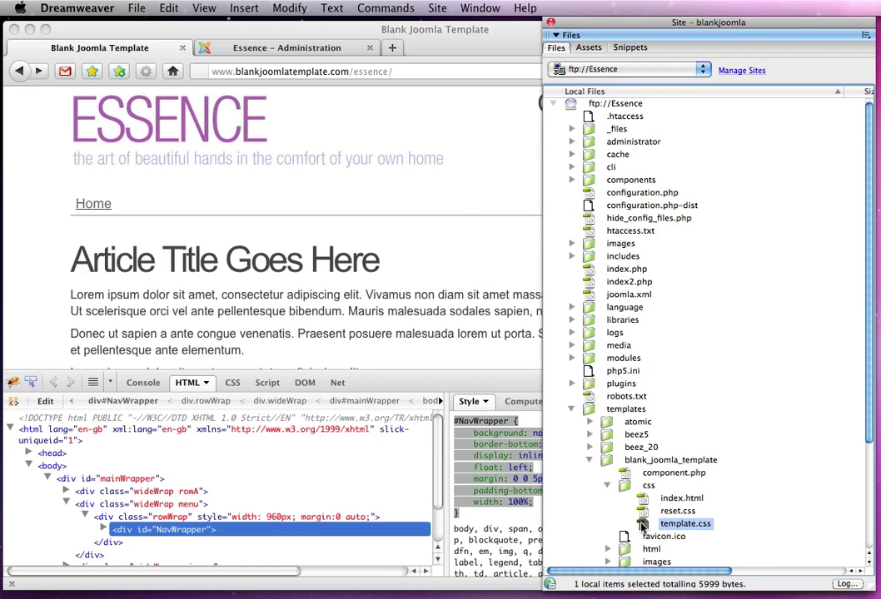
{"action": "double_click", "coordinate": [641, 524]}
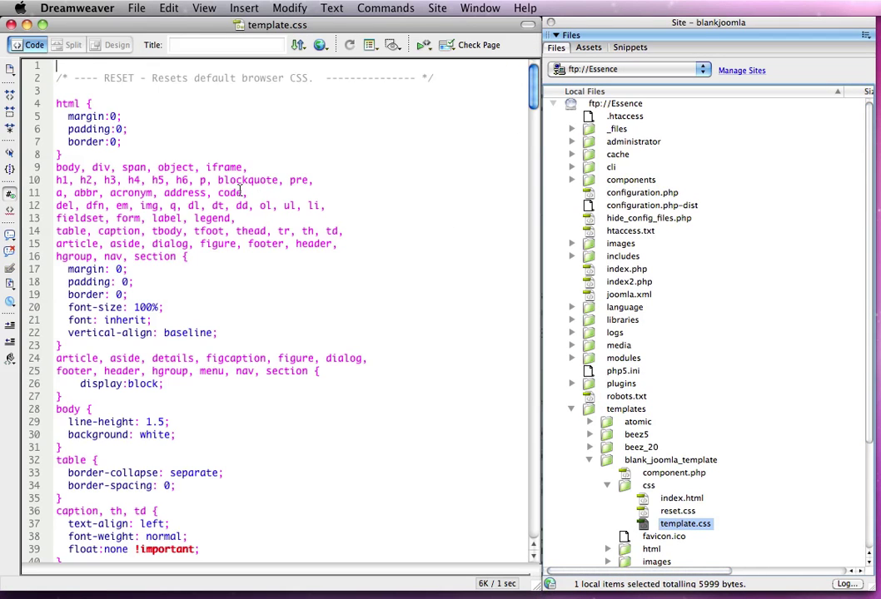
Replace the #NavWrapper rule at line 146 of template.css with the copied version and save the file
{"action": "scroll", "coordinate": [512, 151], "scroll_direction": "down", "scroll_amount": 4}
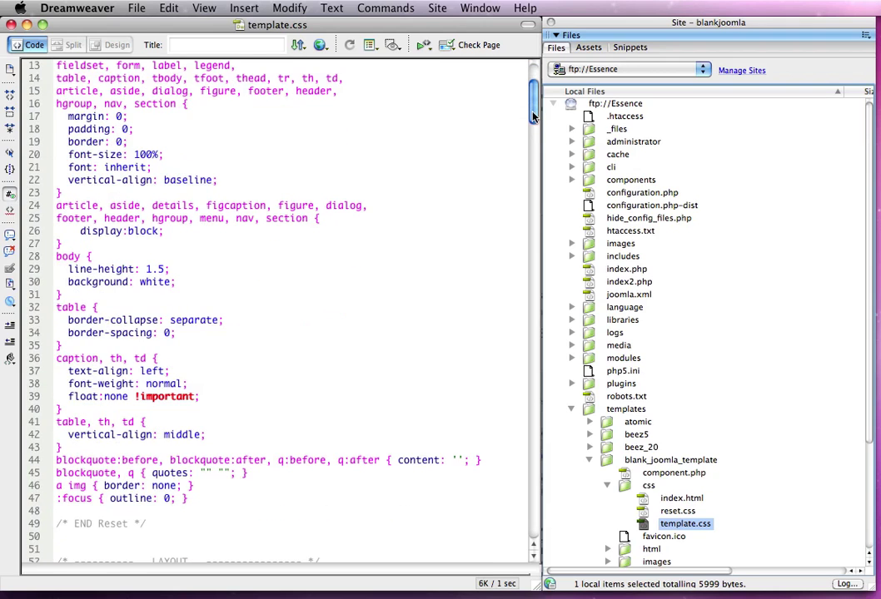
{"action": "left_click_drag", "start_coordinate": [532, 117], "coordinate": [246, 247]}
{"action": "left_click", "coordinate": [42, 183]}
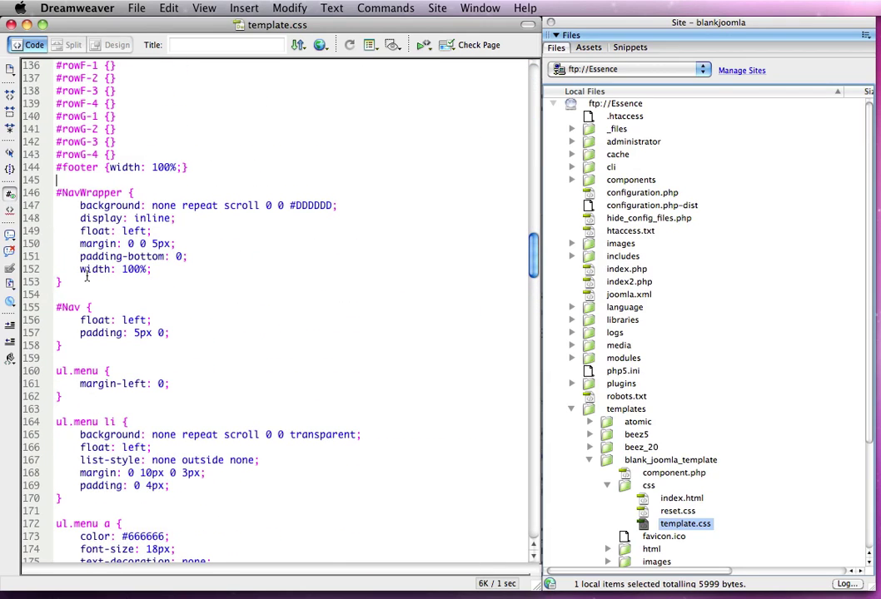
{"action": "left_click_drag", "start_coordinate": [70, 283], "coordinate": [42, 191]}
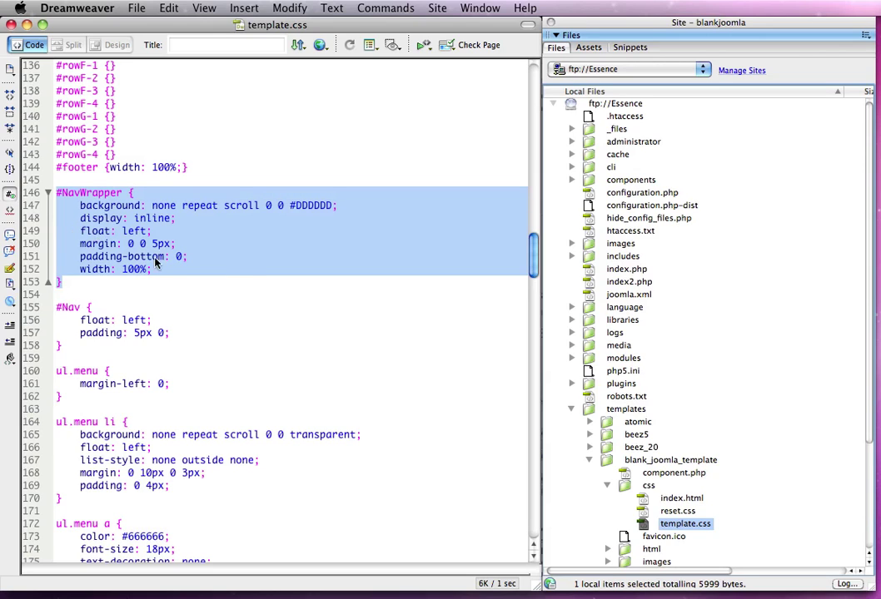
{"action": "key", "text": "super+v"}
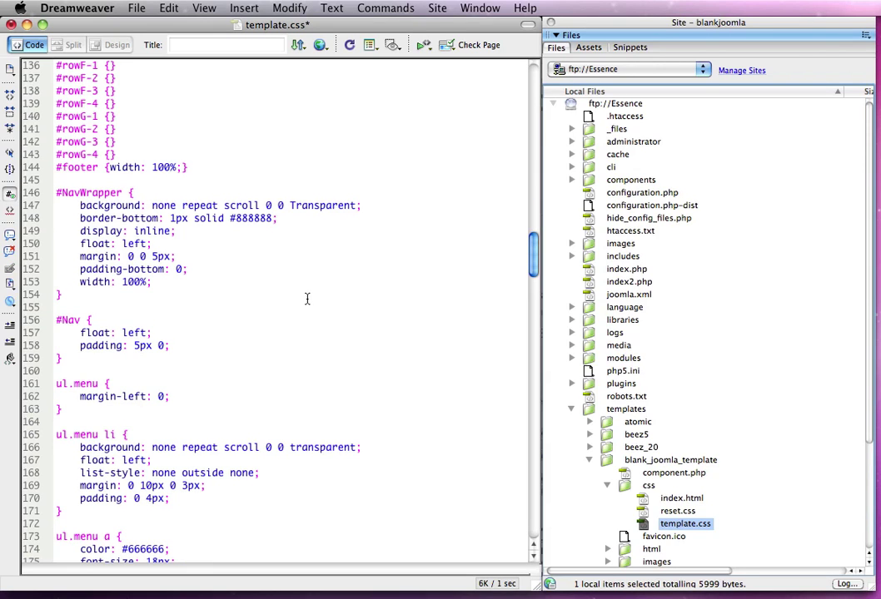
{"action": "key", "text": "super+s"}
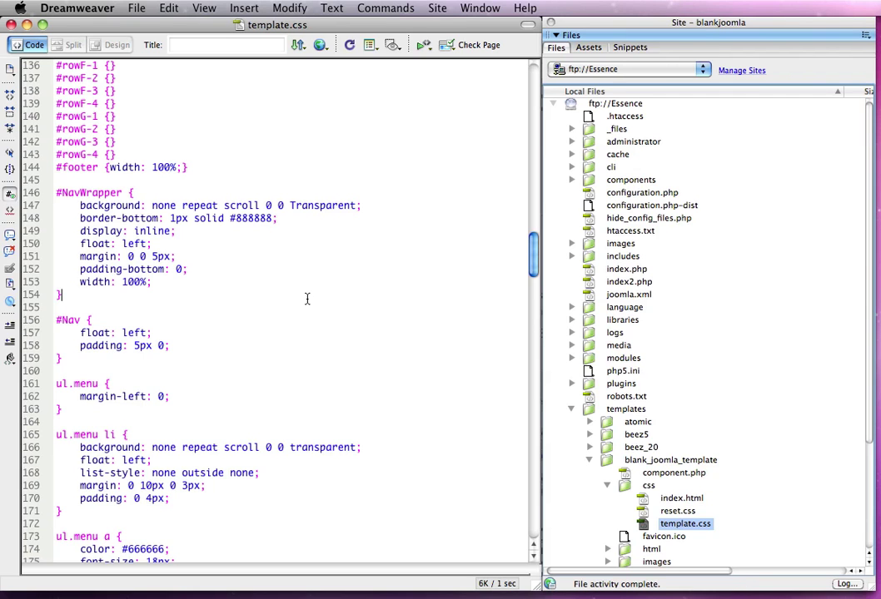
Switch to Firefox and reload the site to check the saved menu styling, and bring up the Illustrator design for comparison
{"action": "key", "text": "super+Tab"}
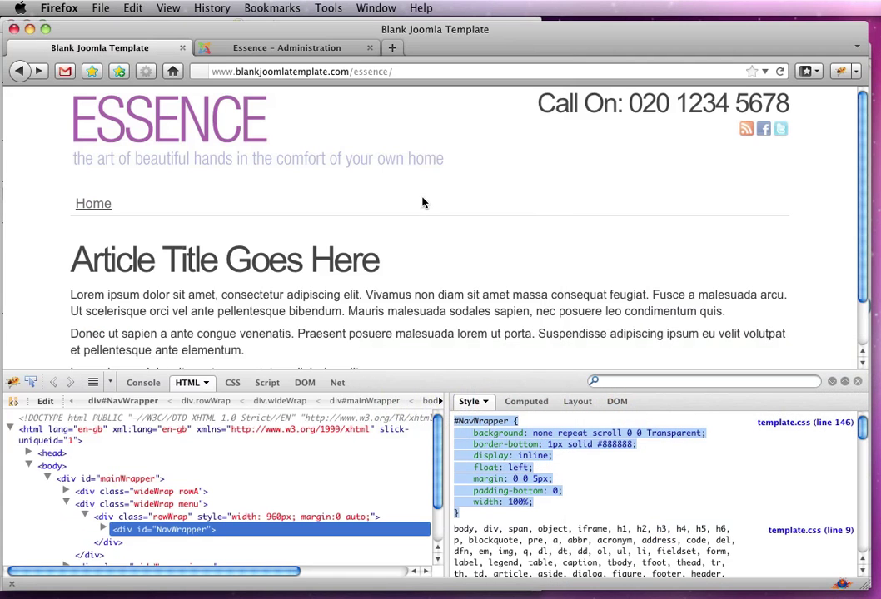
{"action": "key", "text": "super+r"}
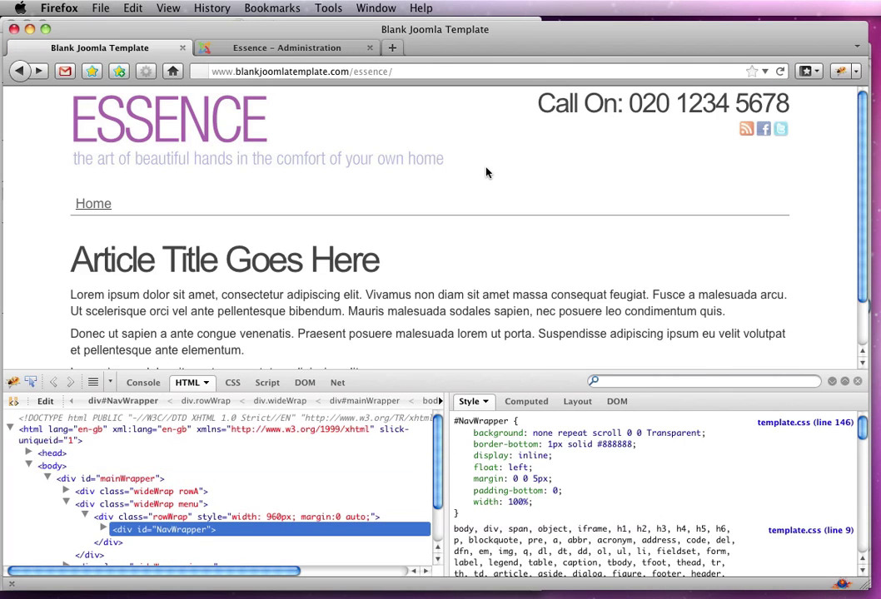
{"action": "key", "text": "super+Tab"}
{"action": "key", "text": "super+Tab"}
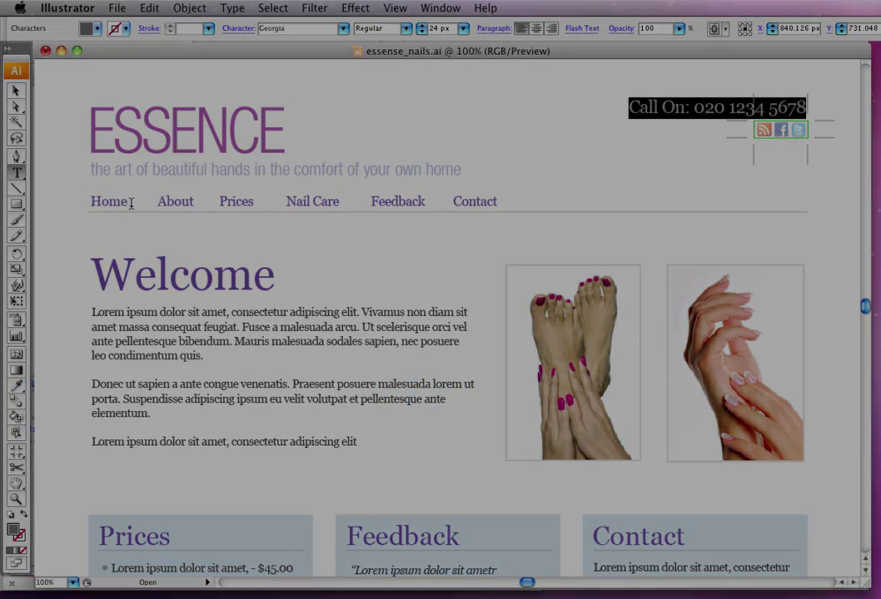